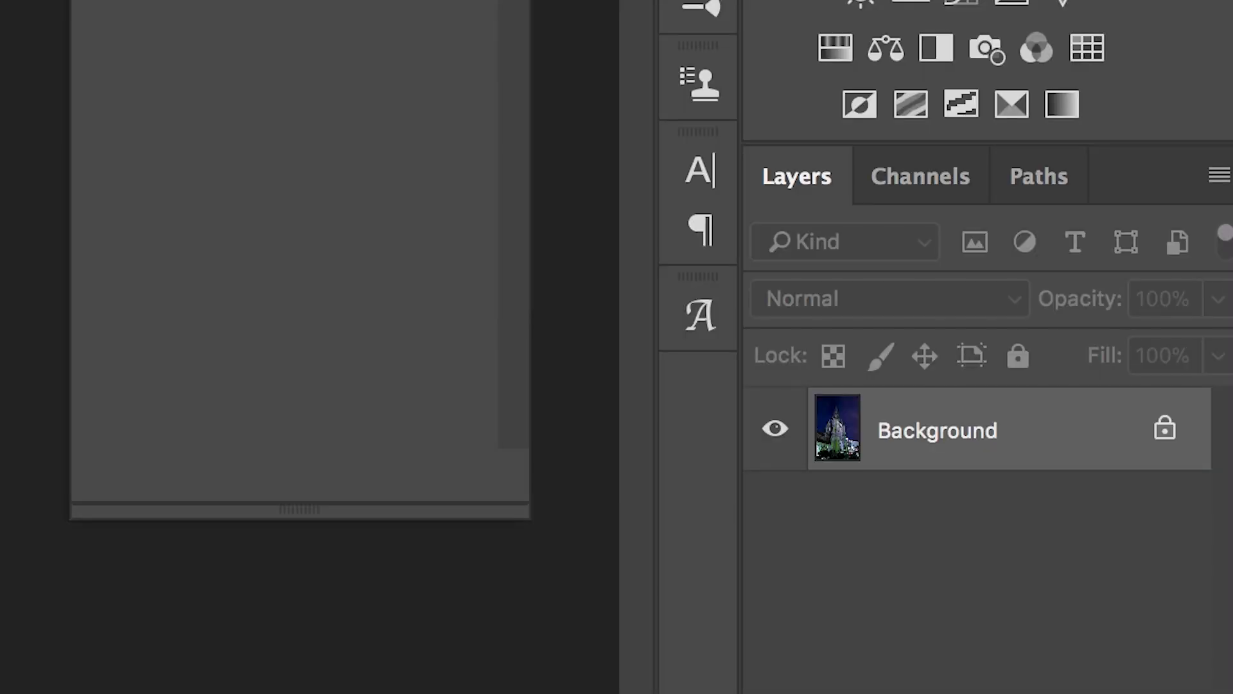
# Step: Unlock the background photo into Layer 0 and choose the Quick Selection tool
pyautogui.click(1166, 430)
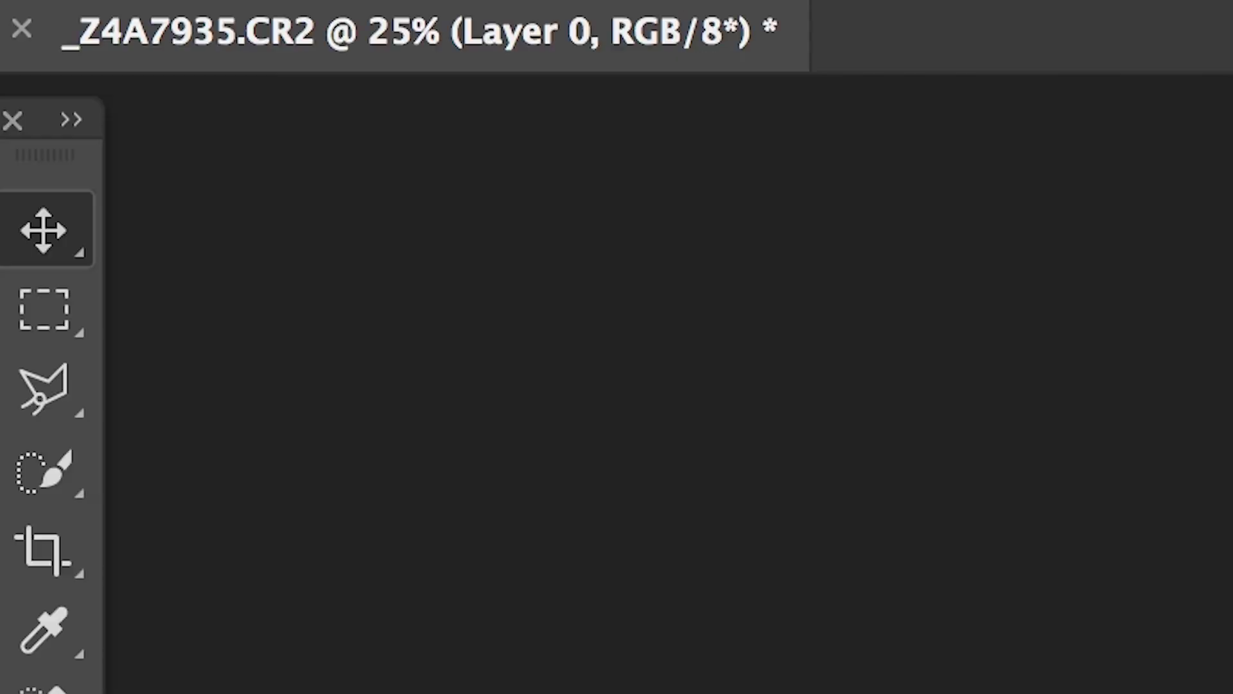
pyautogui.click(50, 482)
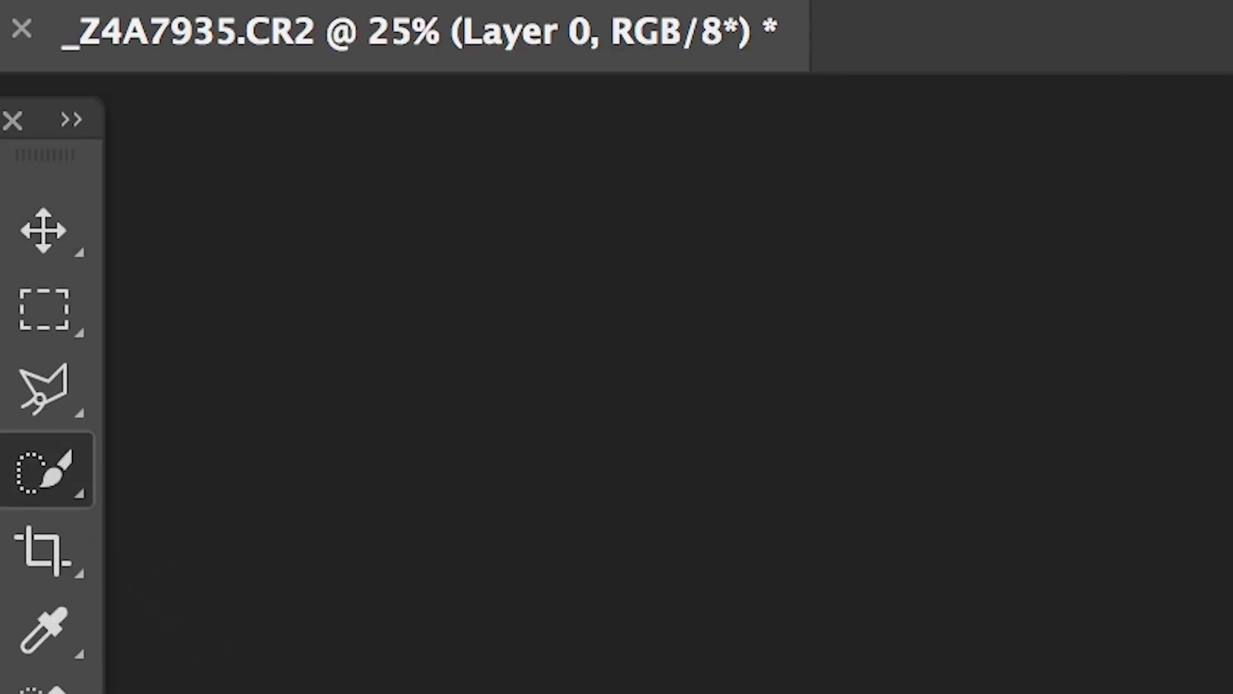
pyautogui.click(607, 112)
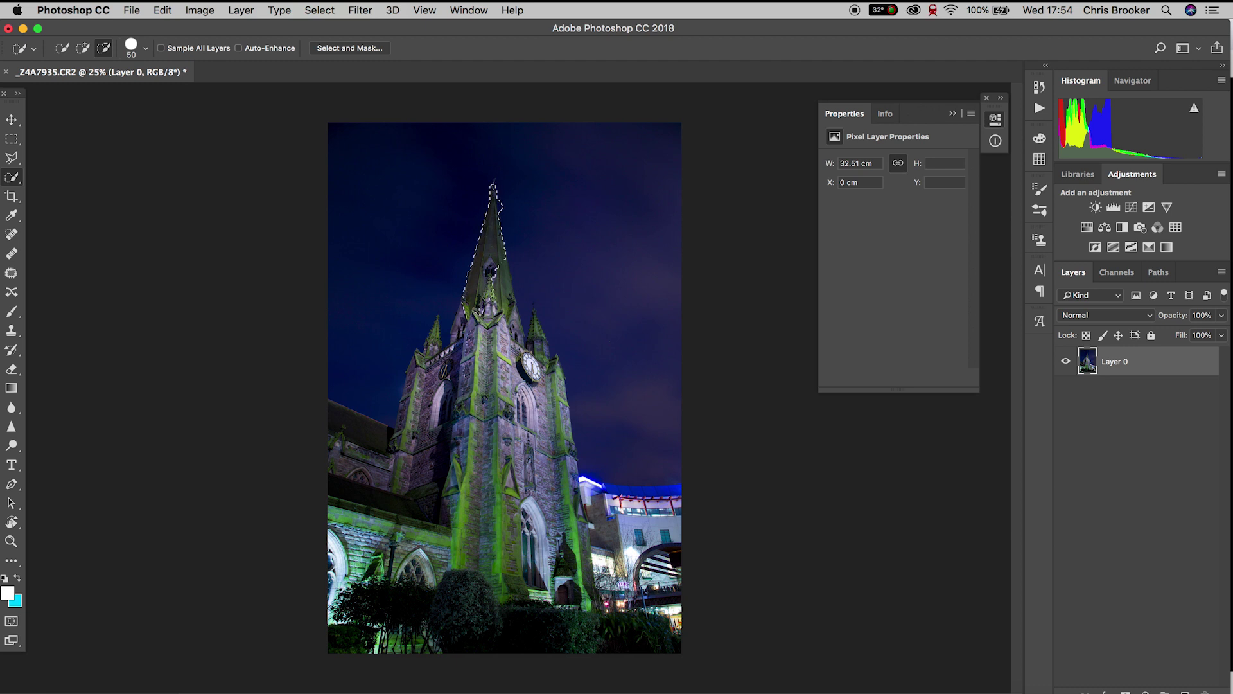
# Step: Brush a selection over the spire, tower, roofs and lower buildings, excluding the sky
pyautogui.moveTo(492, 273); pyautogui.dragTo(405, 395)
pyautogui.press('super+d')
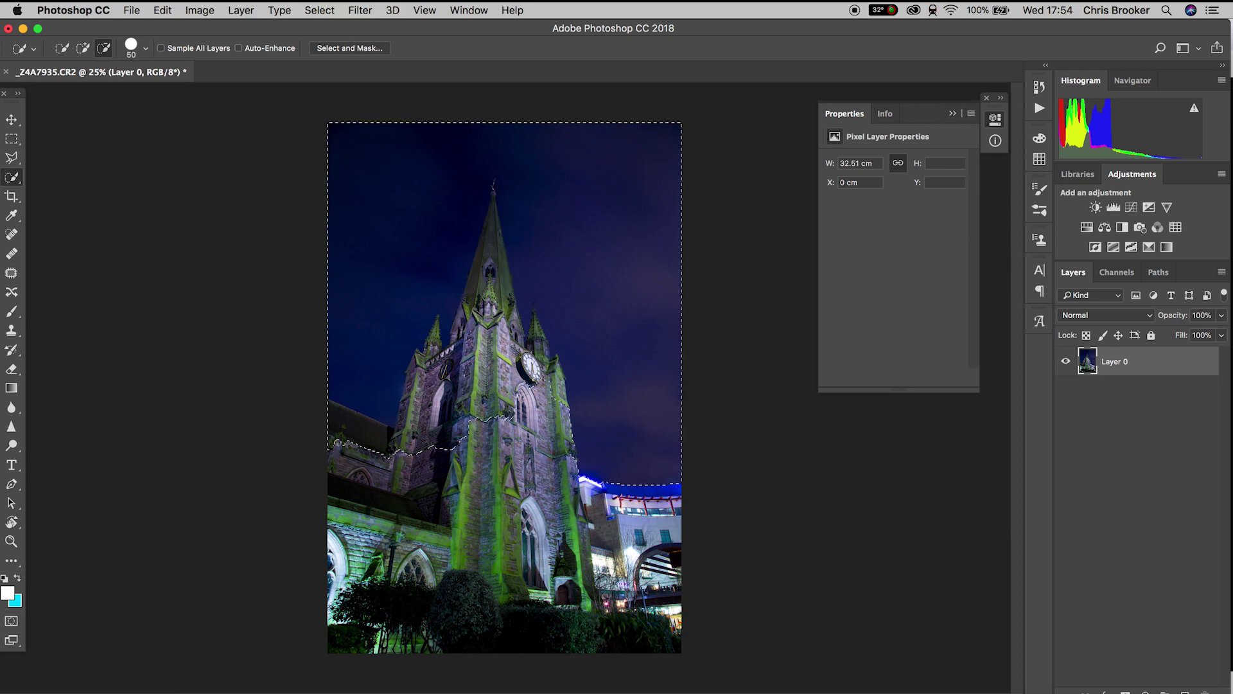
pyautogui.moveTo(461, 364); pyautogui.dragTo(534, 318)
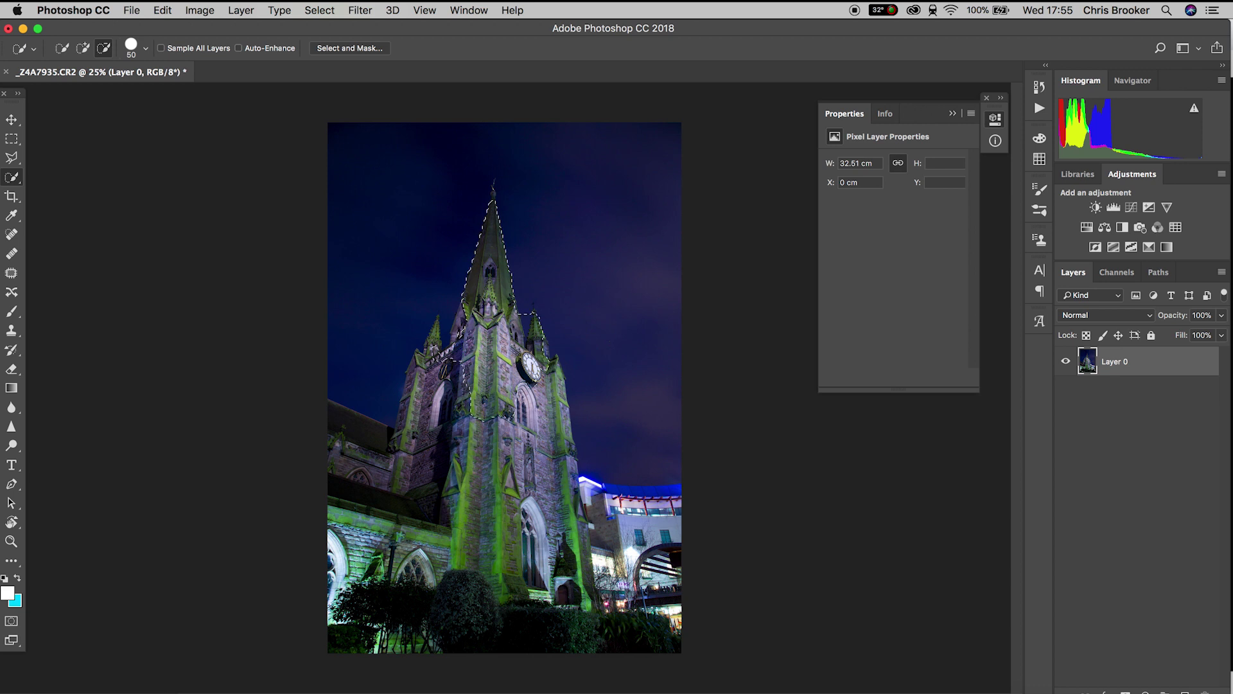
pyautogui.moveTo(453, 444); pyautogui.dragTo(367, 453)
pyautogui.press('super+z')
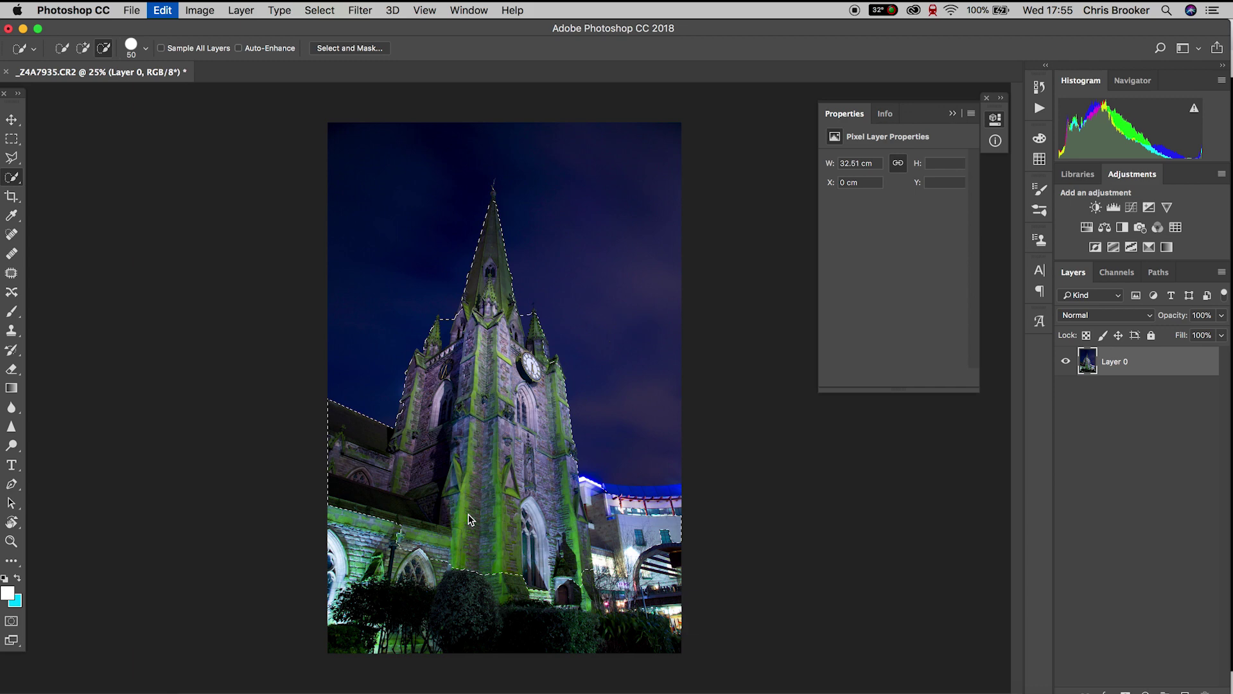
# Step: Copy the selected cathedral to Layer 1 and hide Layer 0 to check the cut-out
pyautogui.hotkey('ctrl', 'j')
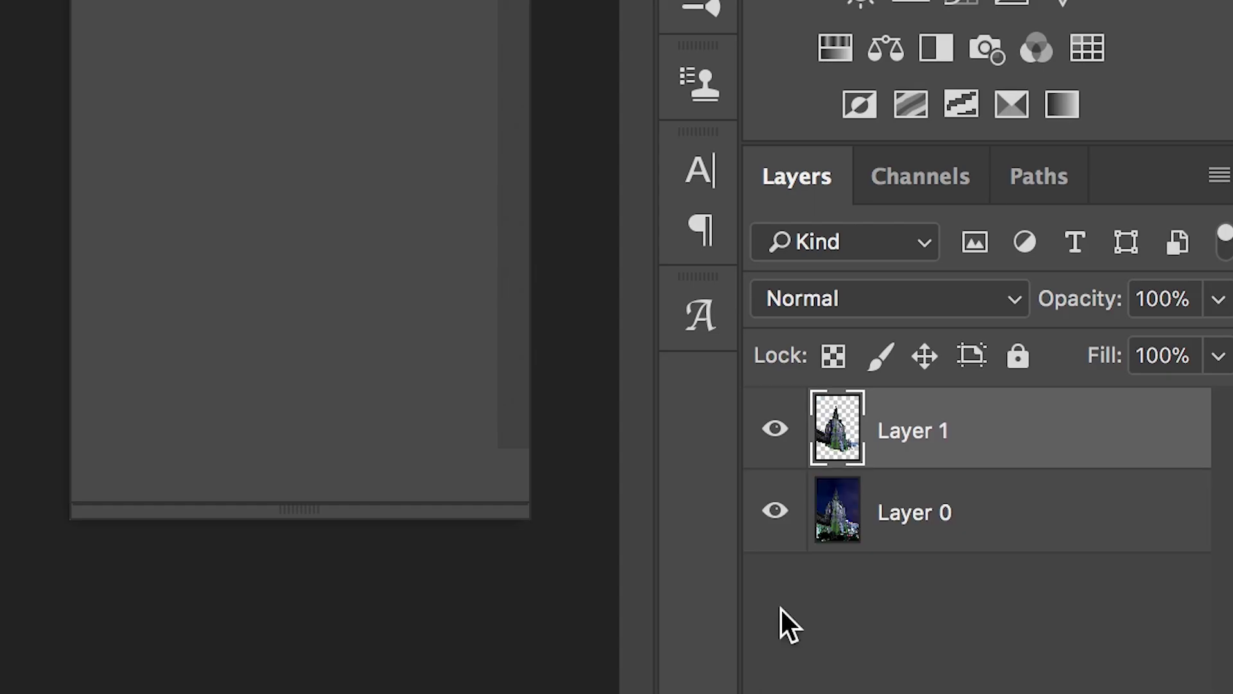
pyautogui.click(775, 512)
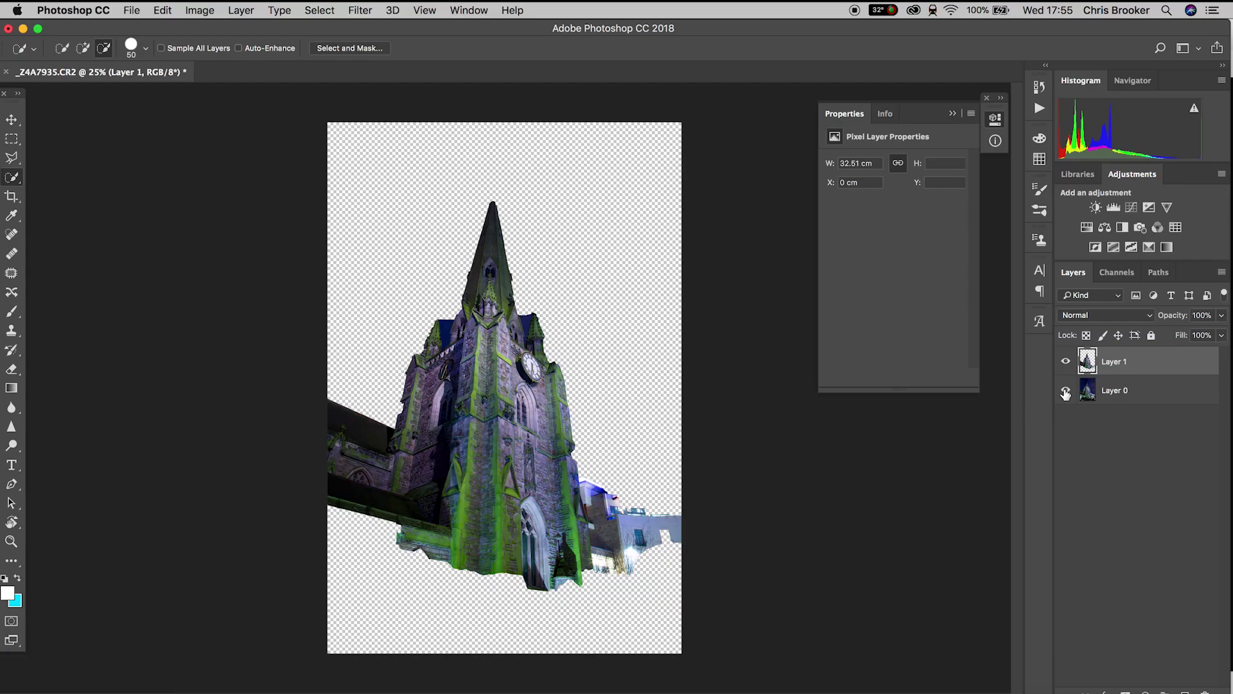
# Step: Show Layer 0 again, drop in the Milky Way image, scale it up, and stack it under Layer 1
pyautogui.click(1066, 391)
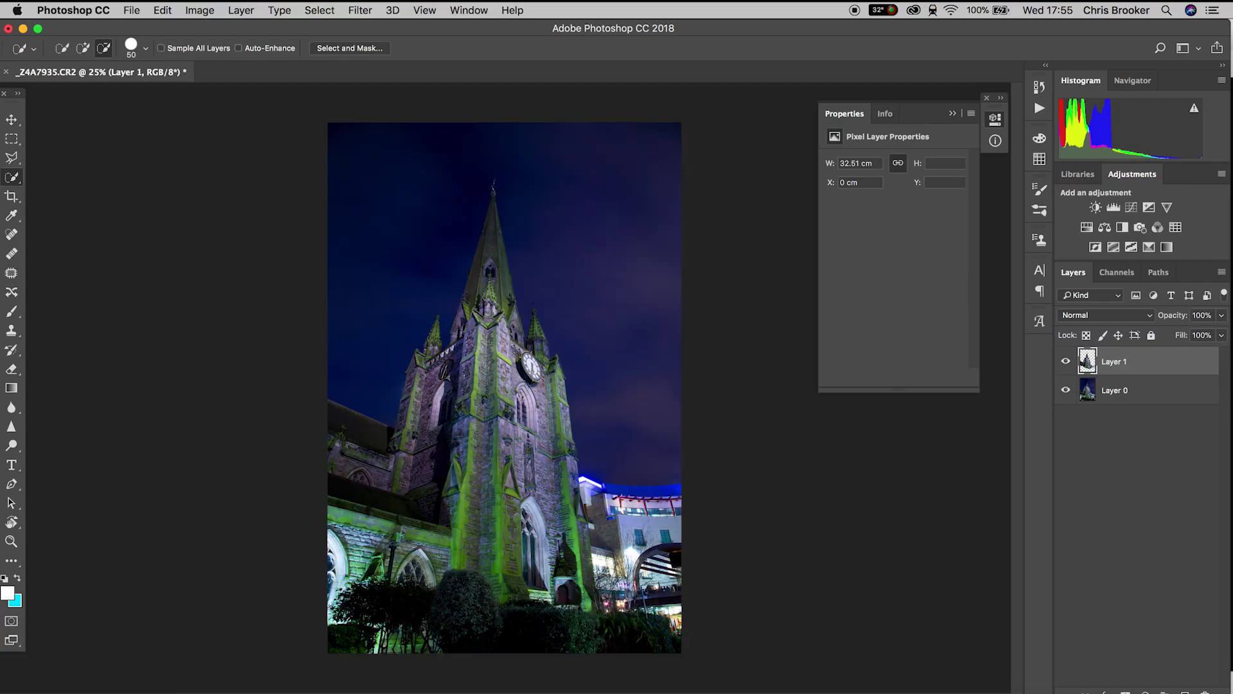
pyautogui.click(11, 120)
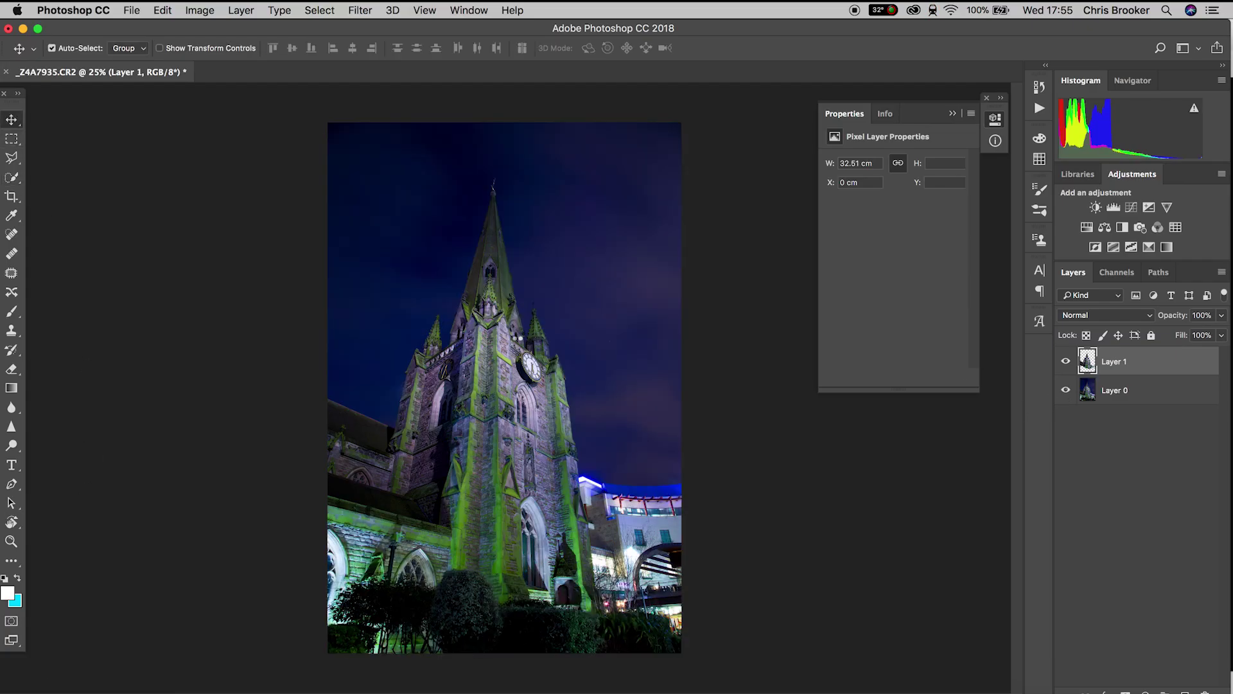
pyautogui.moveTo(81, 505); pyautogui.dragTo(518, 335)
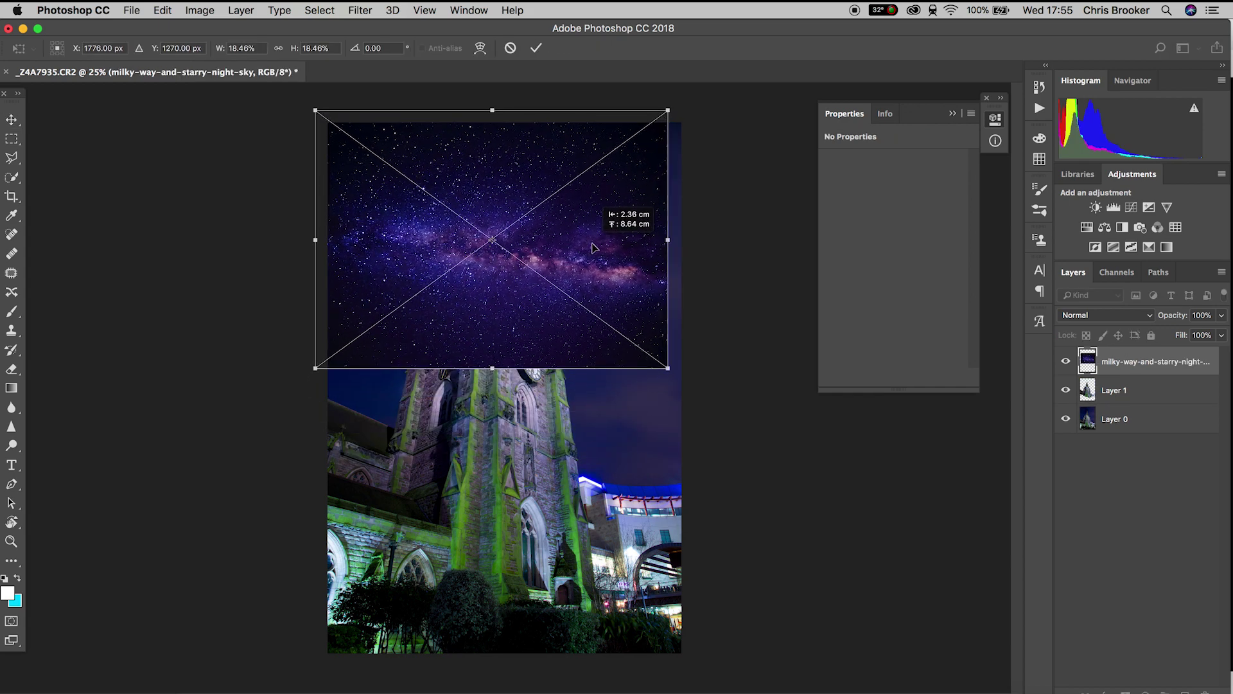
pyautogui.moveTo(617, 341); pyautogui.dragTo(606, 252)
pyautogui.moveTo(681, 370)
pyautogui.mouseDown()
pyautogui.moveTo(923, 542)
pyautogui.moveTo(705, 267)
pyautogui.moveTo(700, 242)
pyautogui.mouseUp()
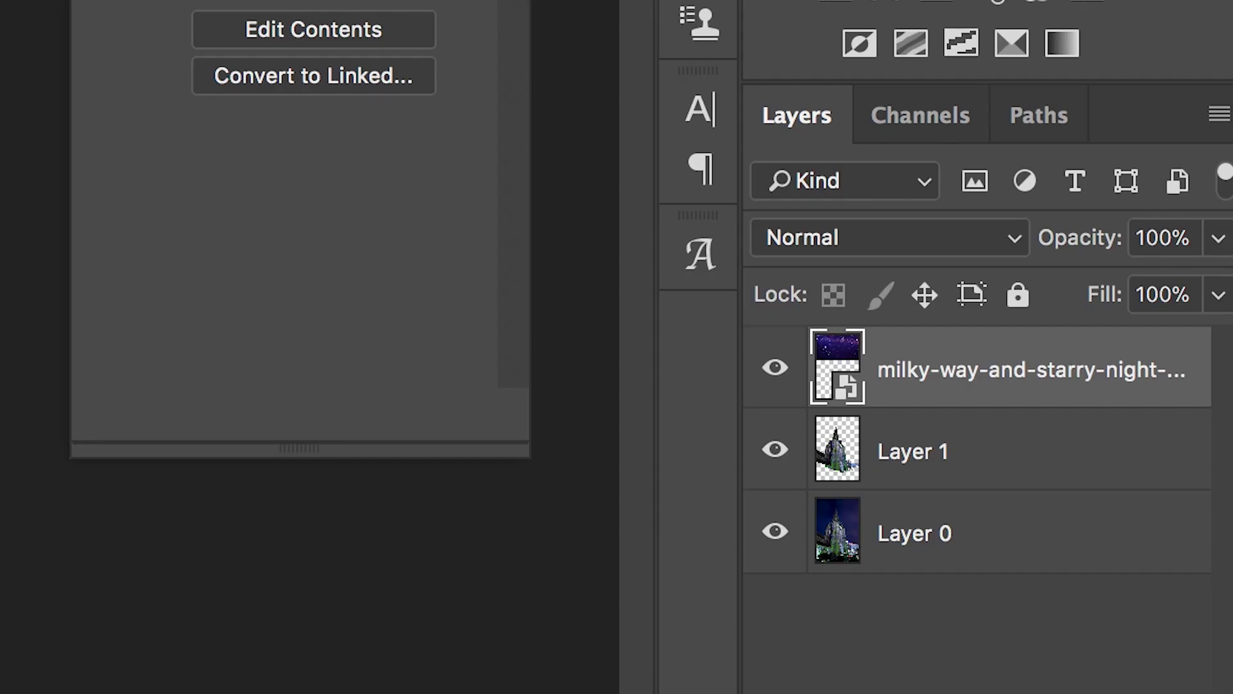
pyautogui.moveTo(975, 385); pyautogui.dragTo(978, 473)
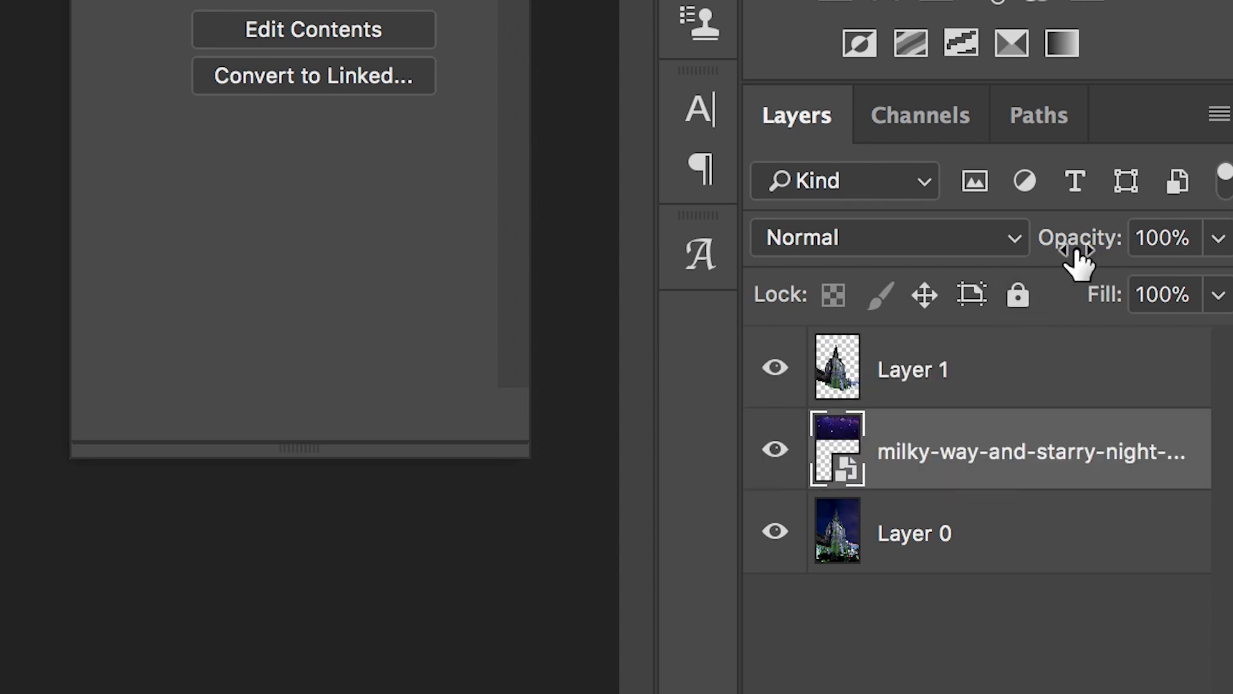
# Step: Set the Milky Way layer's blend mode to Lighten and shift it up and left
pyautogui.click(1012, 237)
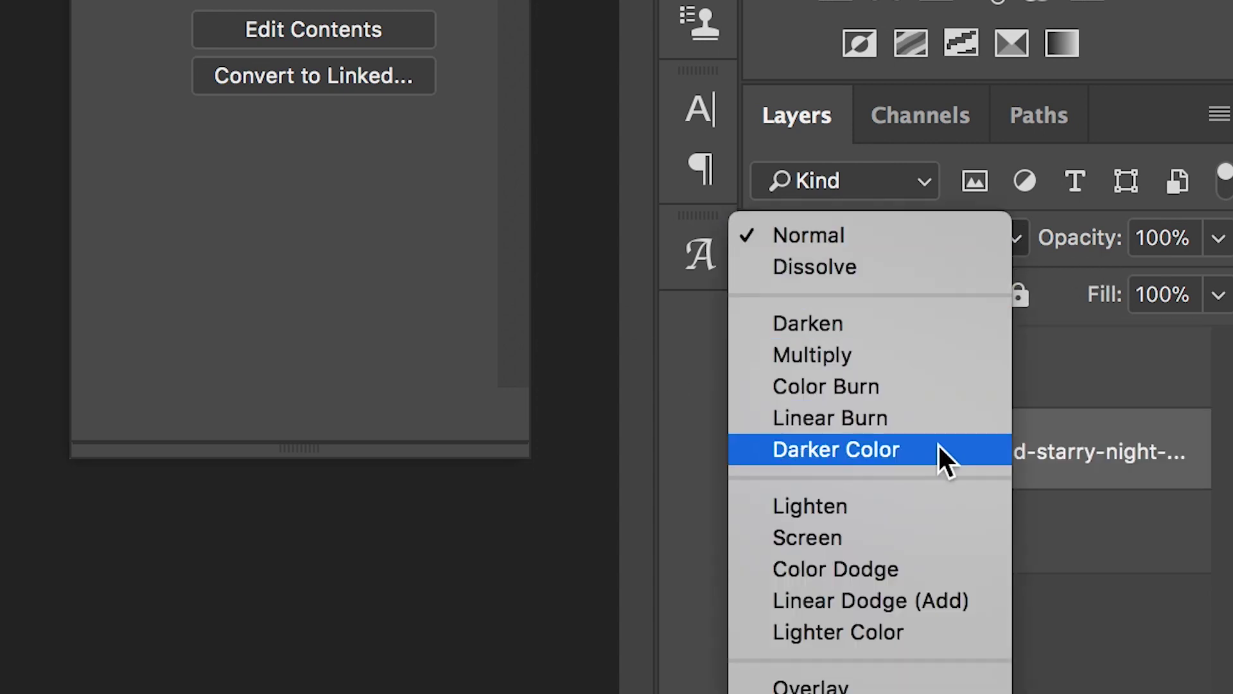
pyautogui.click(928, 507)
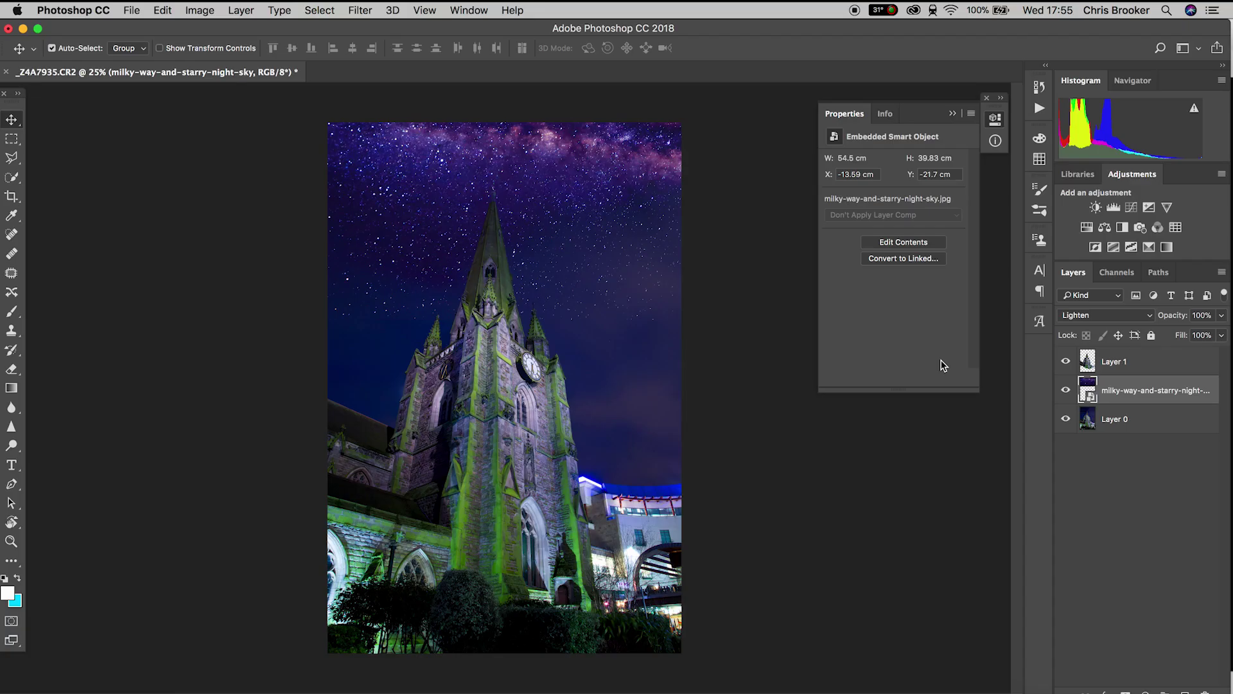
pyautogui.moveTo(560, 188); pyautogui.dragTo(476, 173)
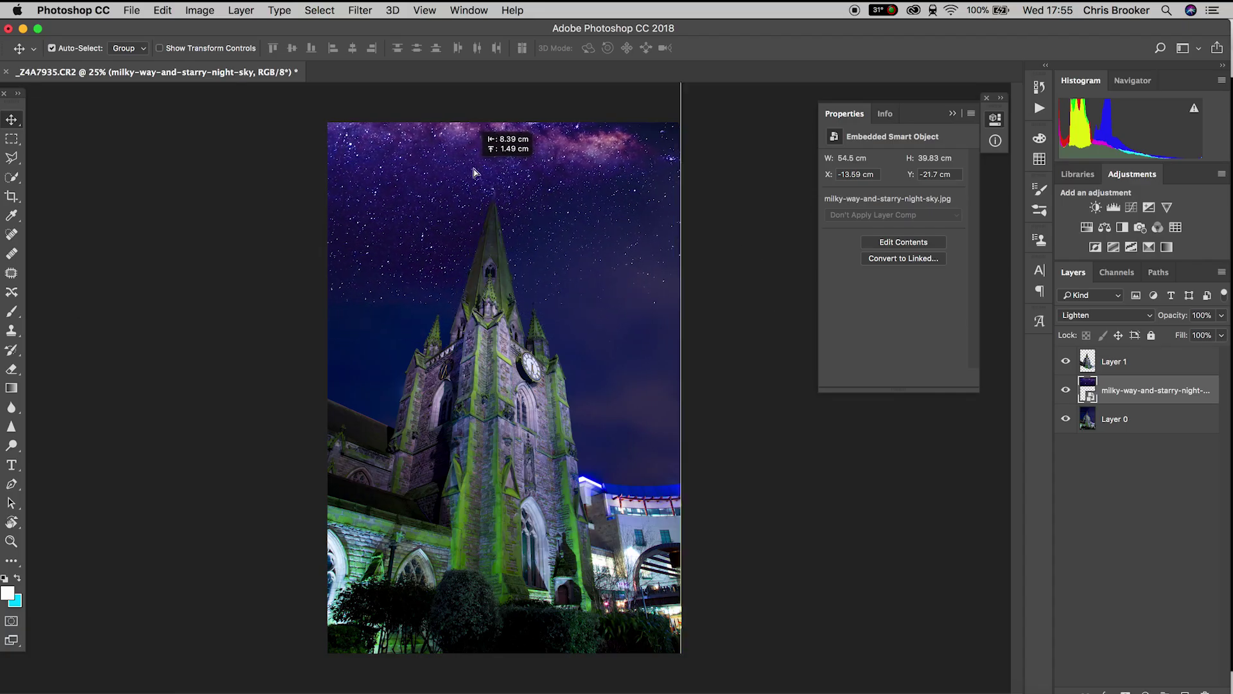
# Step: Rotate the sky about -22°, shrink it slightly, and move it down over the spire
pyautogui.hotkey('ctrl', 't')
pyautogui.moveTo(729, 303); pyautogui.dragTo(736, 193)
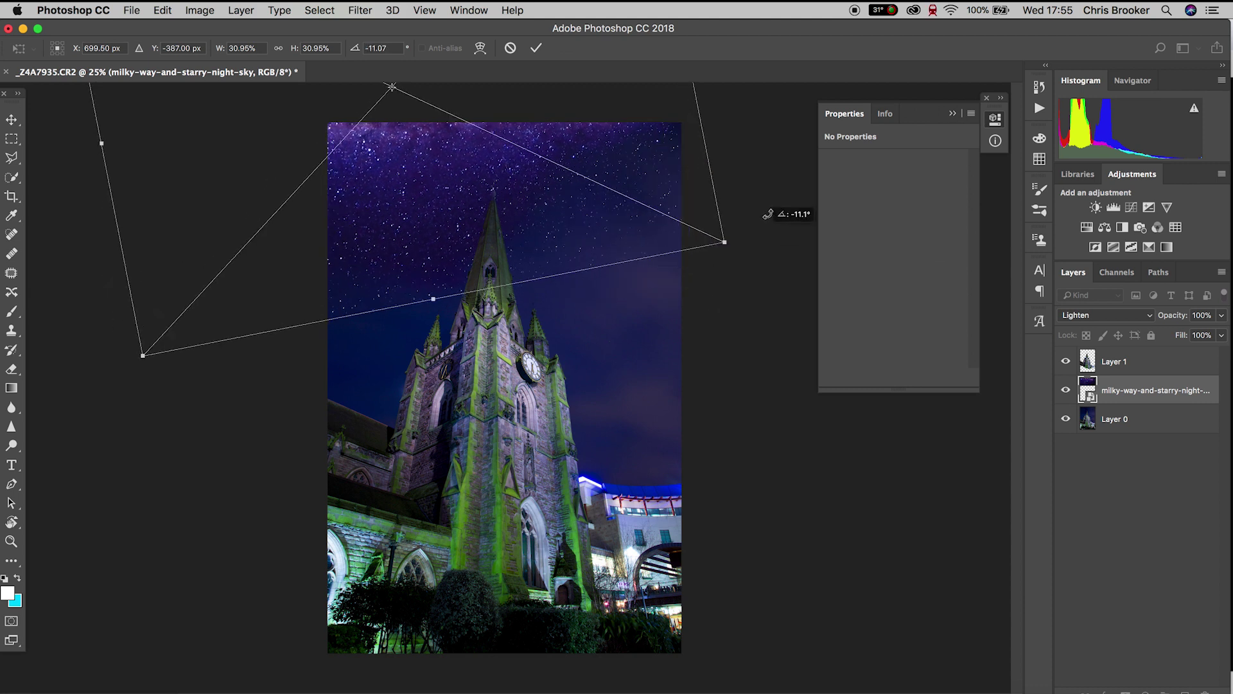
pyautogui.moveTo(203, 401)
pyautogui.mouseDown()
pyautogui.moveTo(187, 413)
pyautogui.moveTo(152, 405)
pyautogui.moveTo(243, 417)
pyautogui.moveTo(324, 316)
pyautogui.mouseUp()
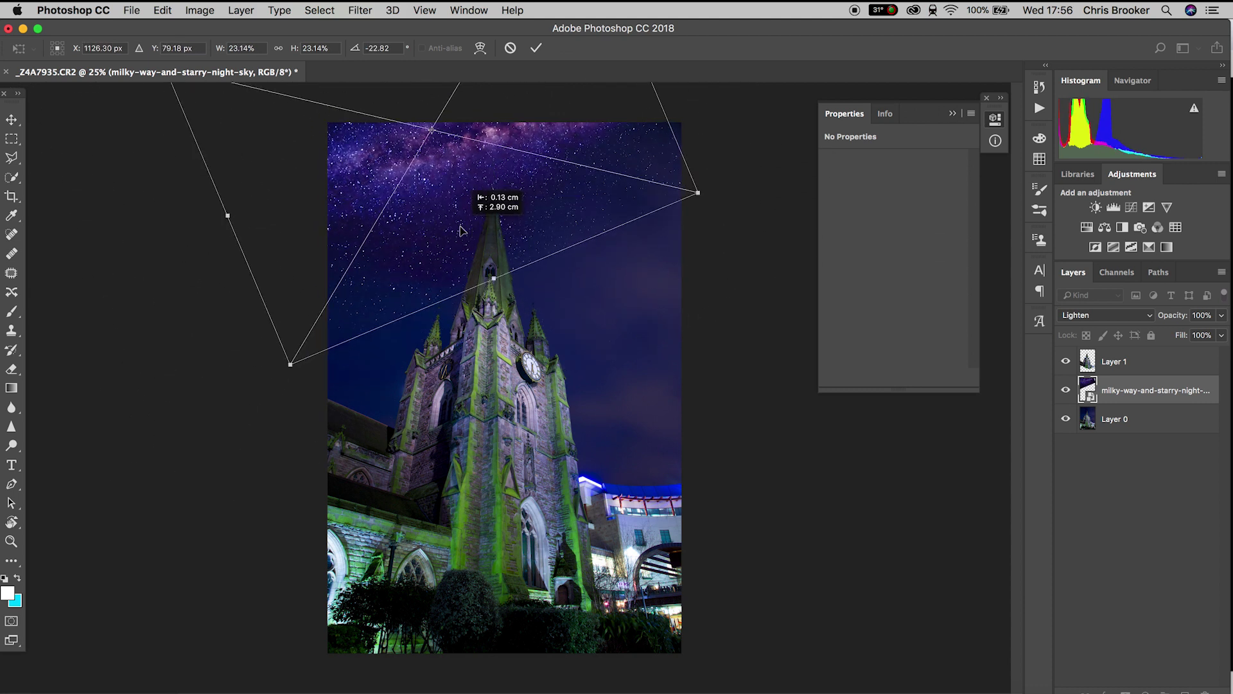
pyautogui.moveTo(463, 226); pyautogui.dragTo(460, 276)
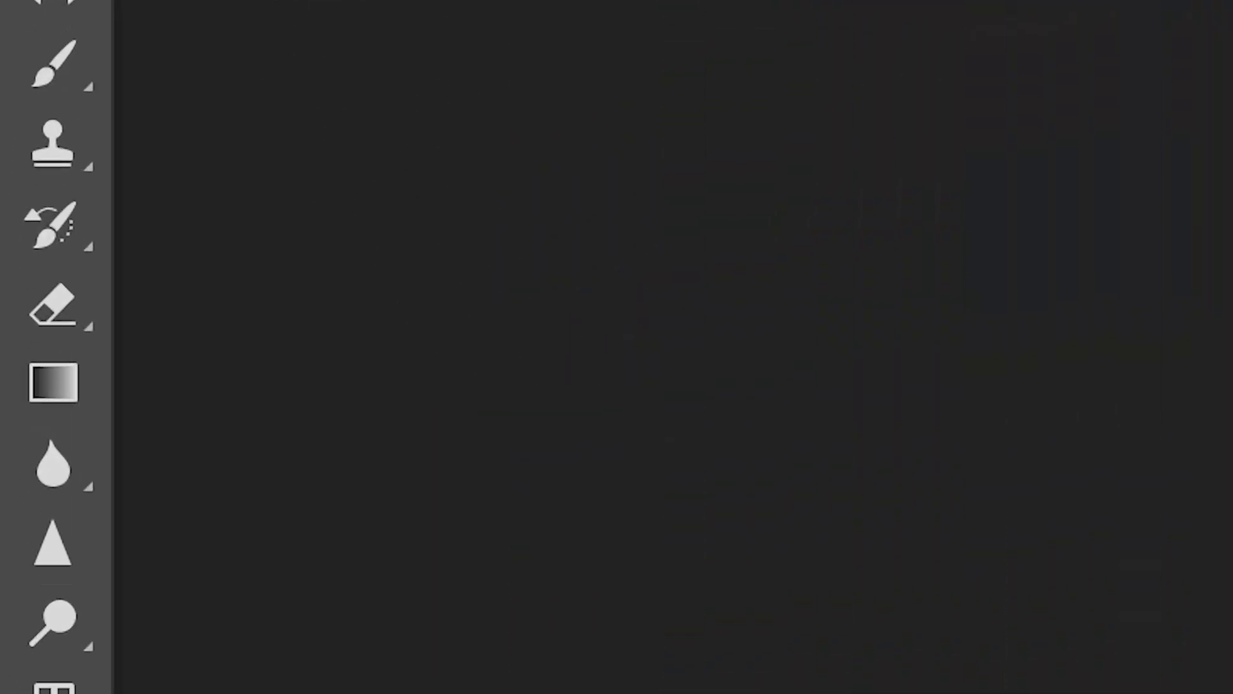
# Step: Soften the Milky Way's edges with a 492 px, 0% hardness Eraser
pyautogui.rightClick(56, 330)
pyautogui.click(232, 299)
pyautogui.click(196, 64)
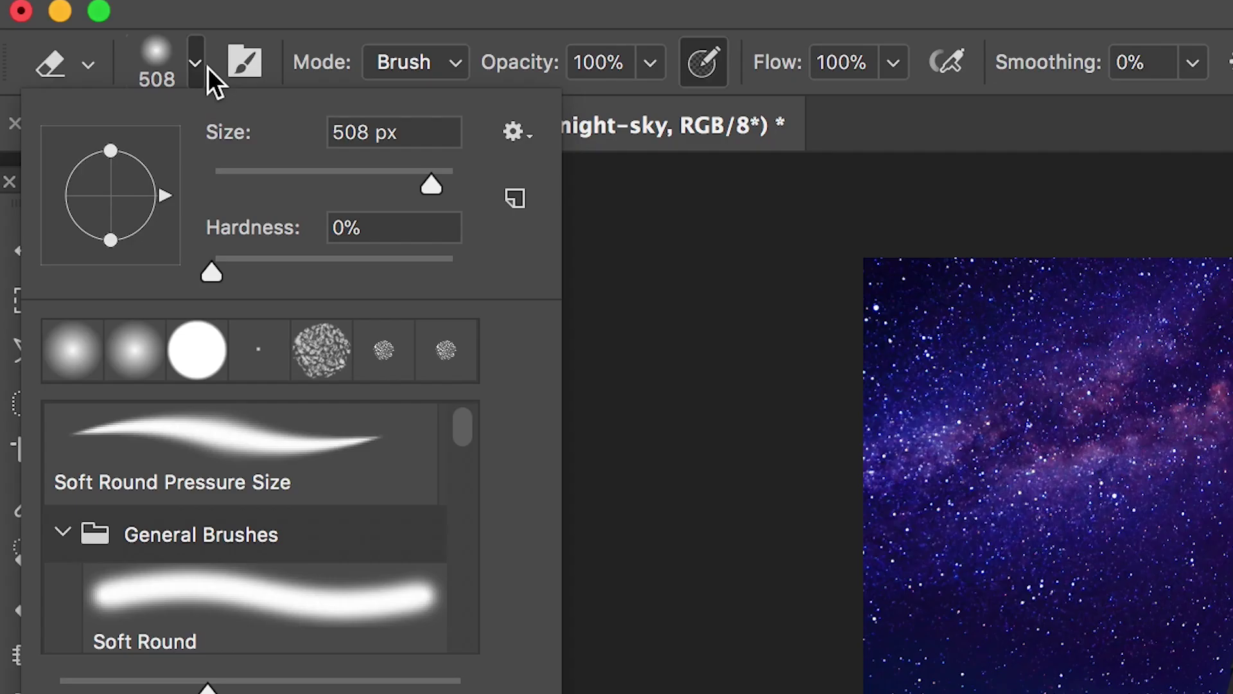
pyautogui.moveTo(428, 178); pyautogui.dragTo(430, 180)
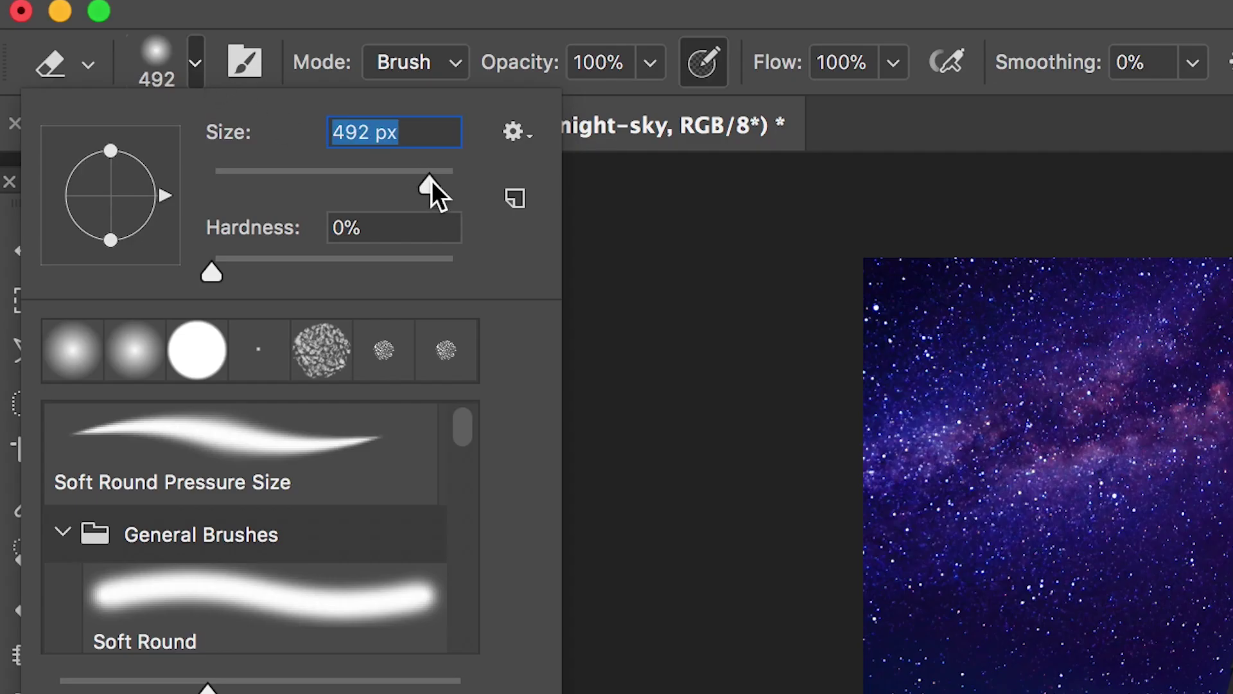
pyautogui.moveTo(220, 268)
pyautogui.mouseDown()
pyautogui.moveTo(255, 272)
pyautogui.moveTo(199, 276)
pyautogui.mouseUp()
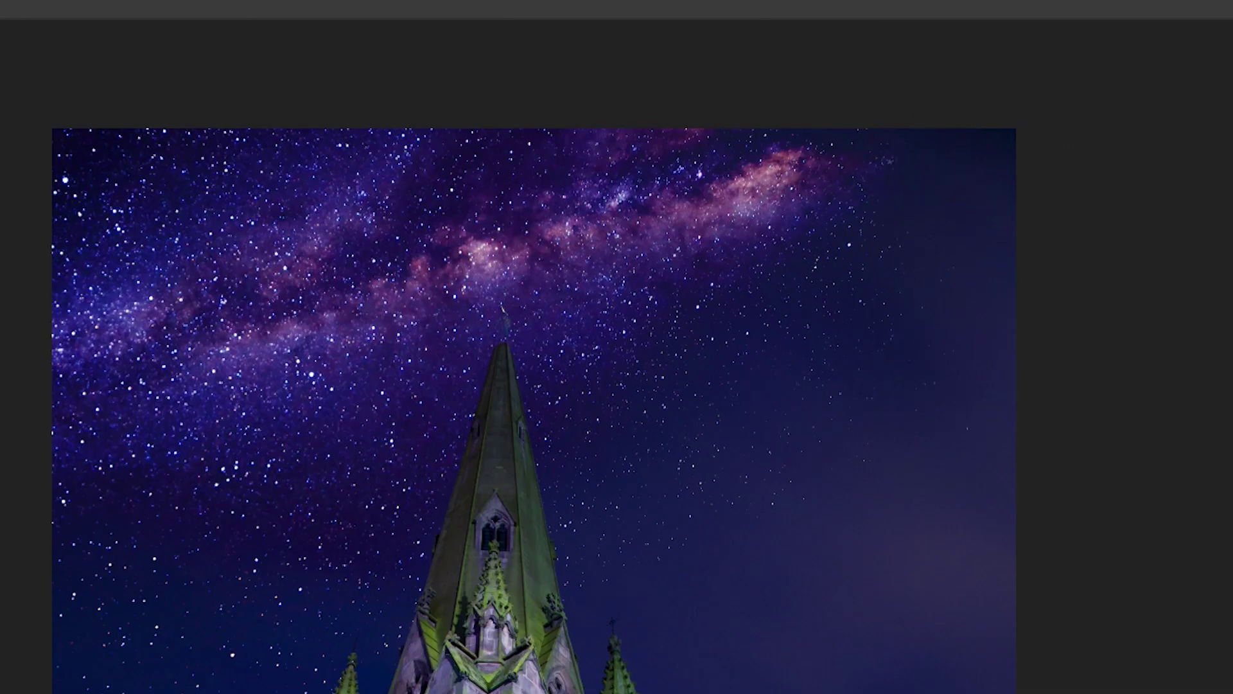
pyautogui.click(638, 513)
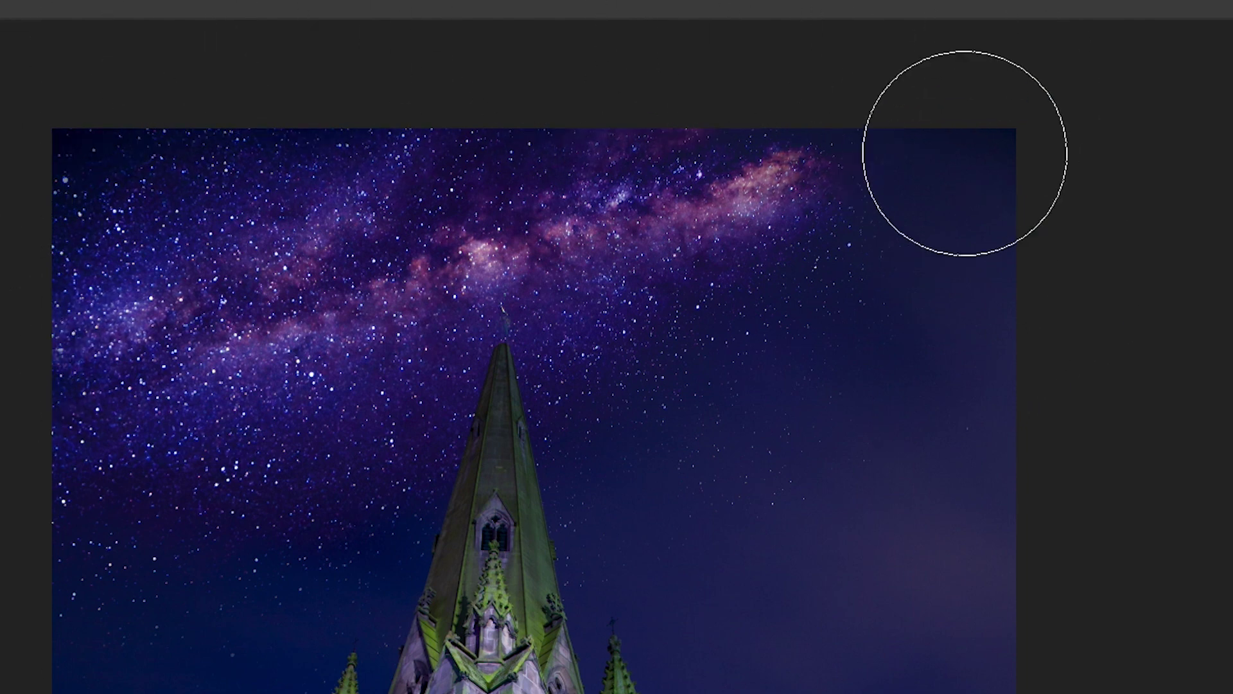
pyautogui.click(965, 152)
# Step: Add a new empty Layer 2 and drag it to the top of the stack
pyautogui.press('v')
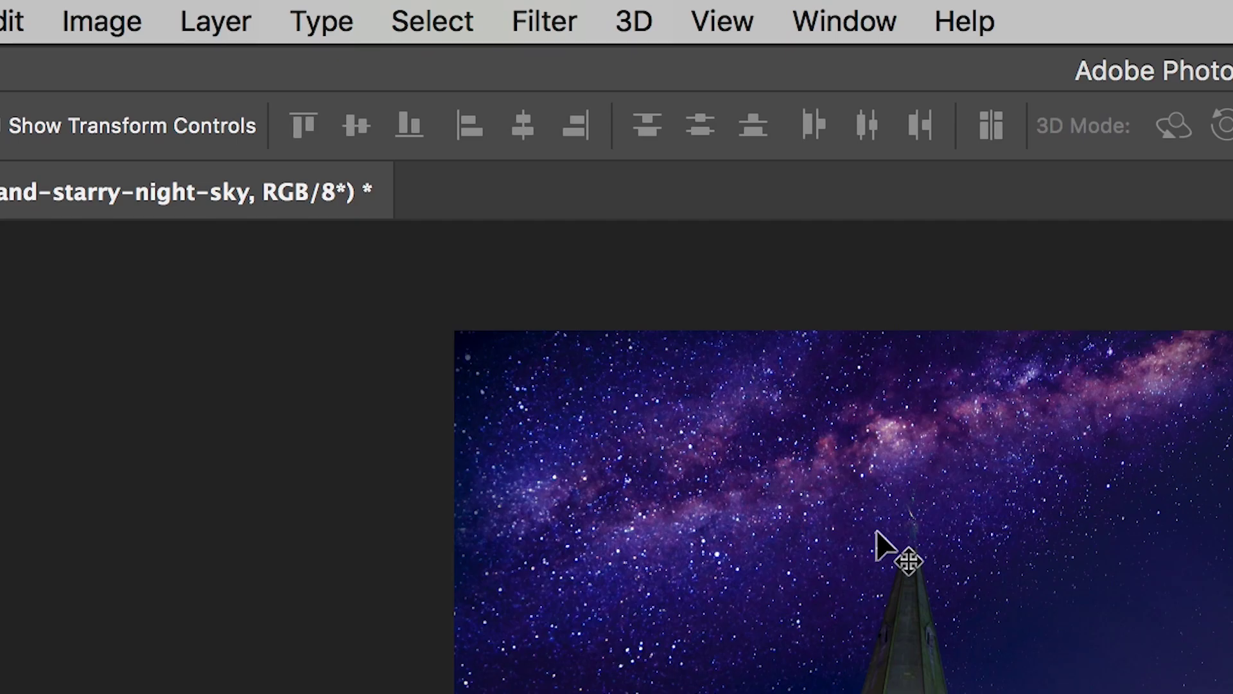
pyautogui.click(217, 18)
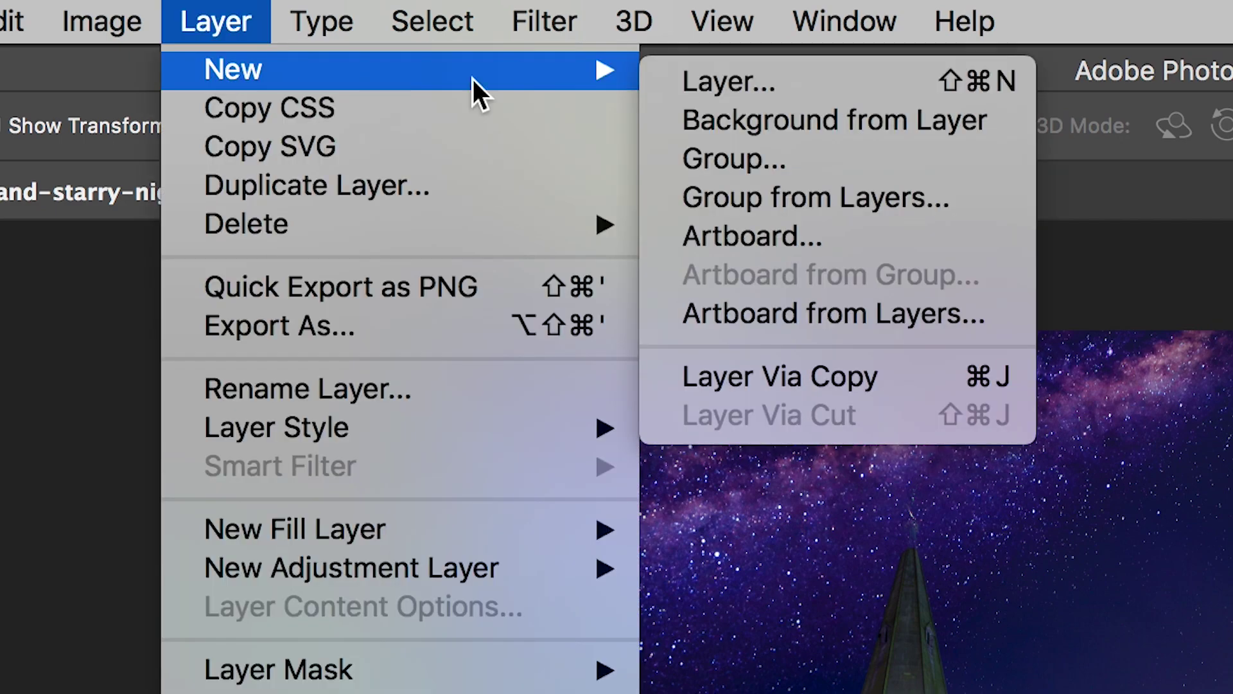
pyautogui.click(764, 86)
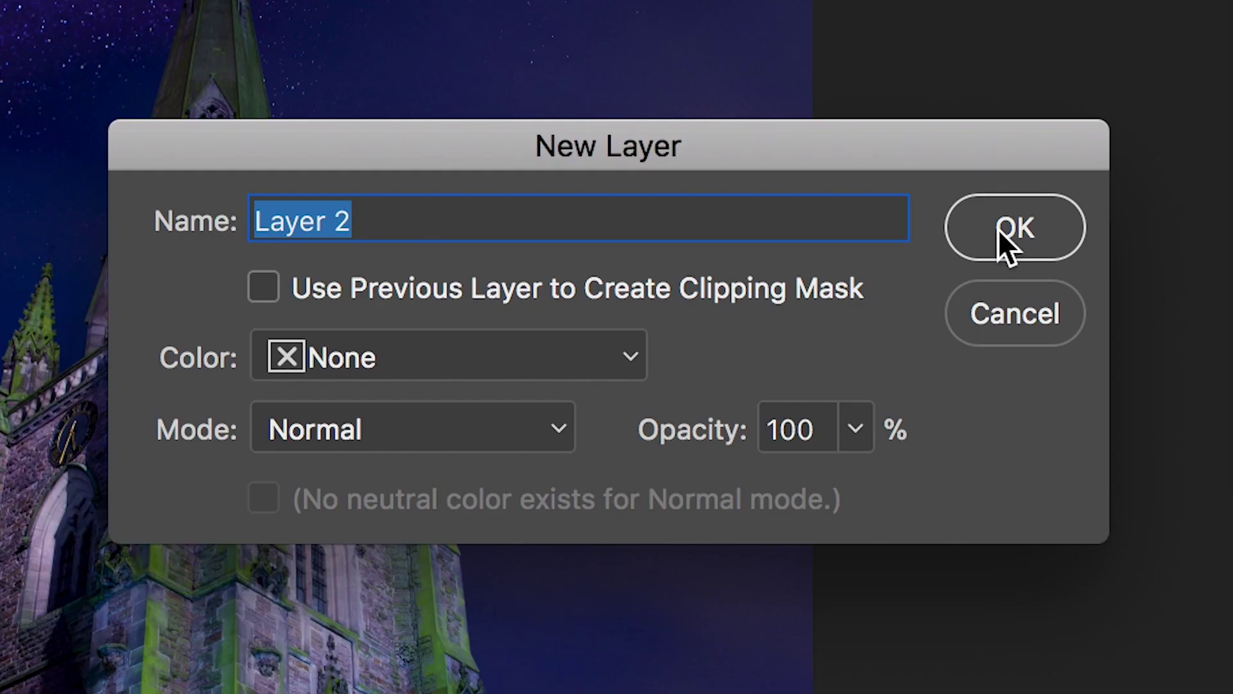
pyautogui.click(998, 228)
pyautogui.moveTo(826, 427); pyautogui.dragTo(825, 285)
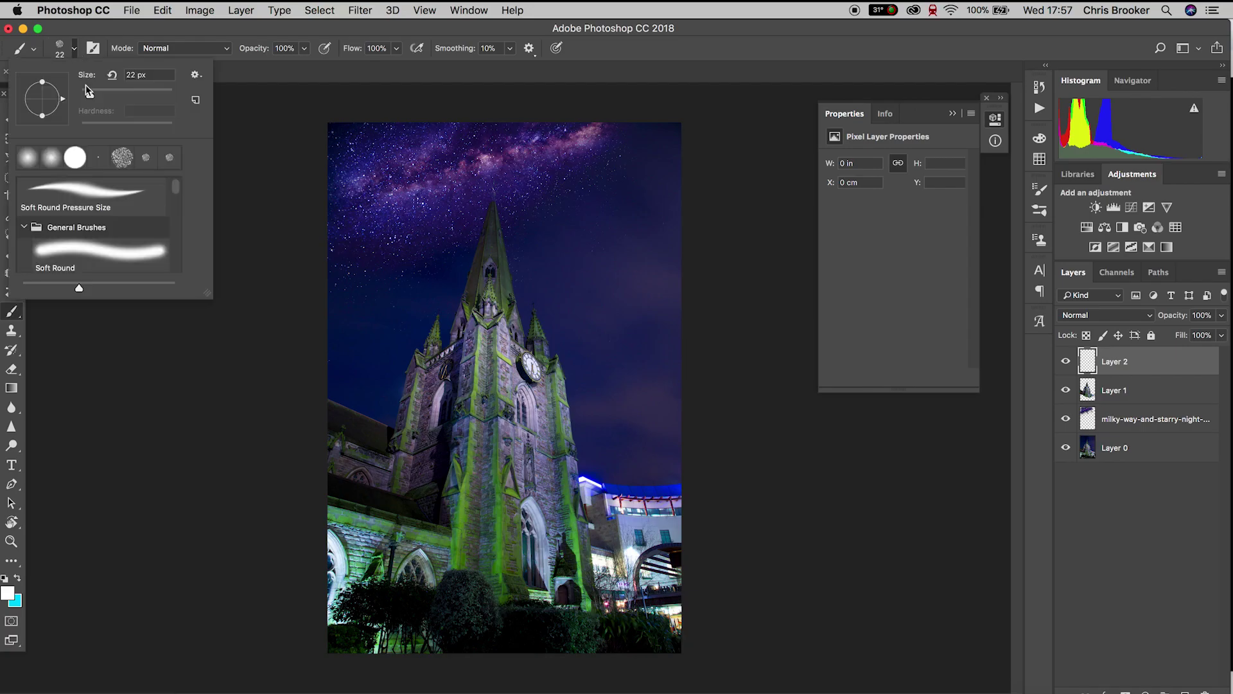
# Step: Set a large, 0% hardness brush and choose black as the foreground colour
pyautogui.press('s')
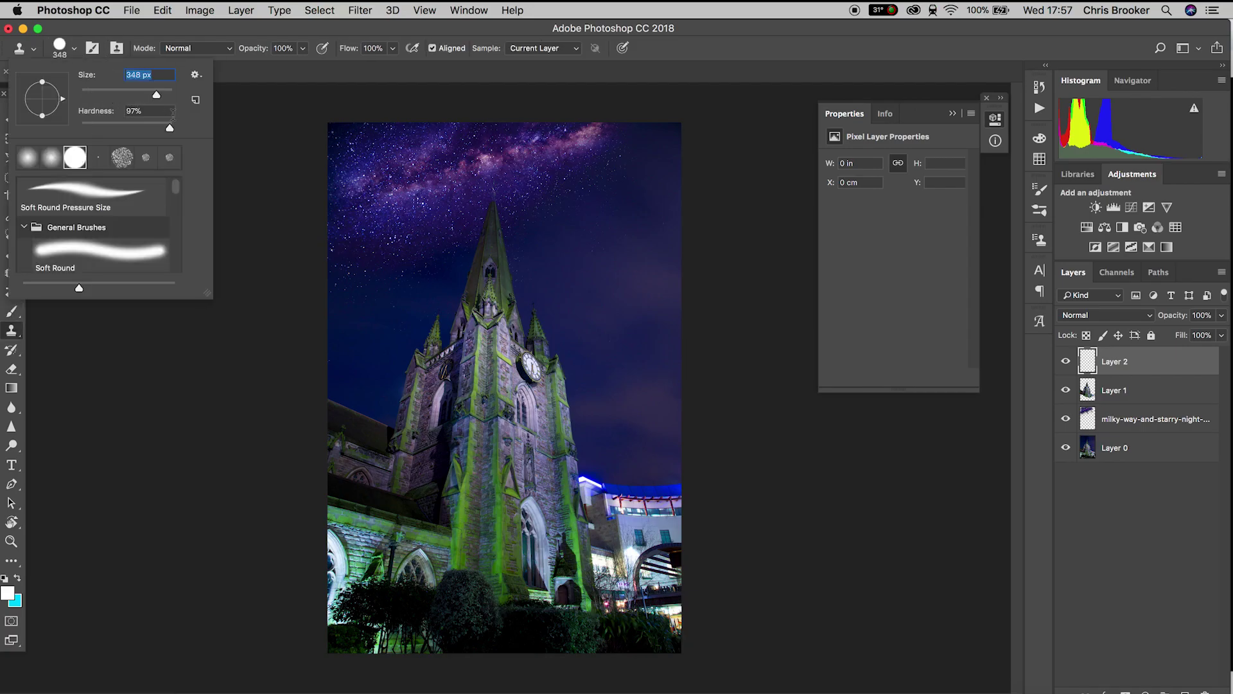
pyautogui.moveTo(171, 129)
pyautogui.mouseDown()
pyautogui.moveTo(139, 132)
pyautogui.moveTo(168, 98)
pyautogui.mouseUp()
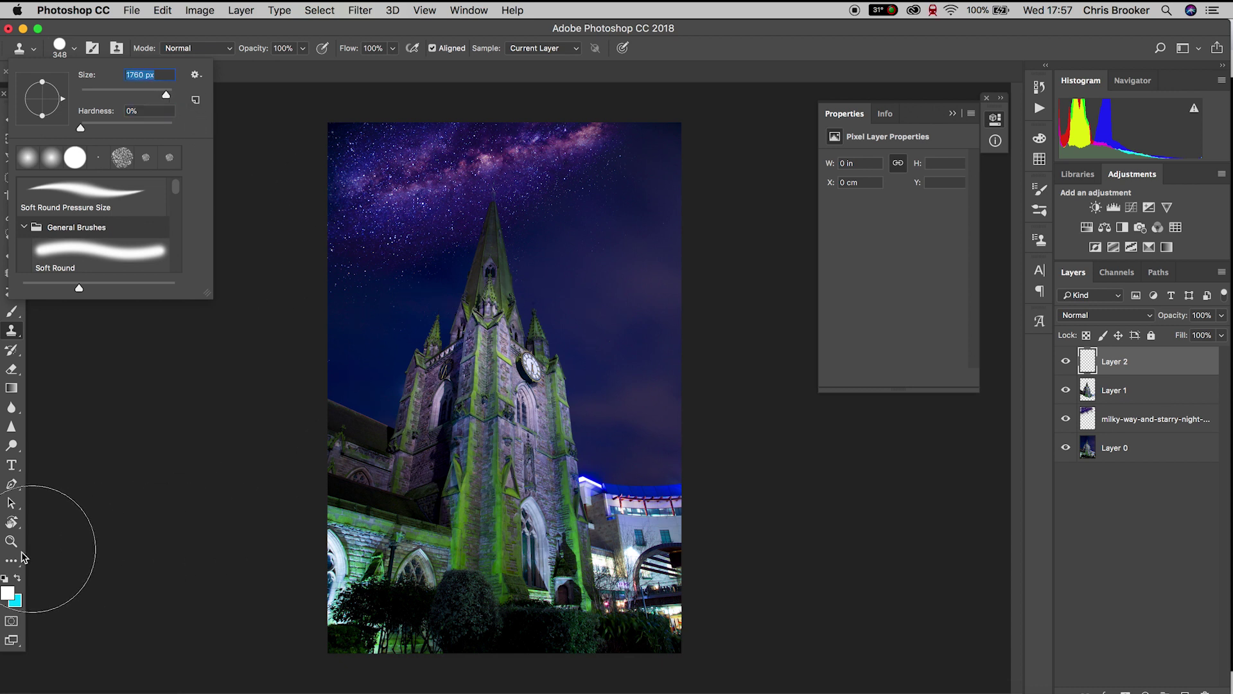
pyautogui.click(8, 592)
pyautogui.moveTo(724, 274); pyautogui.dragTo(738, 305)
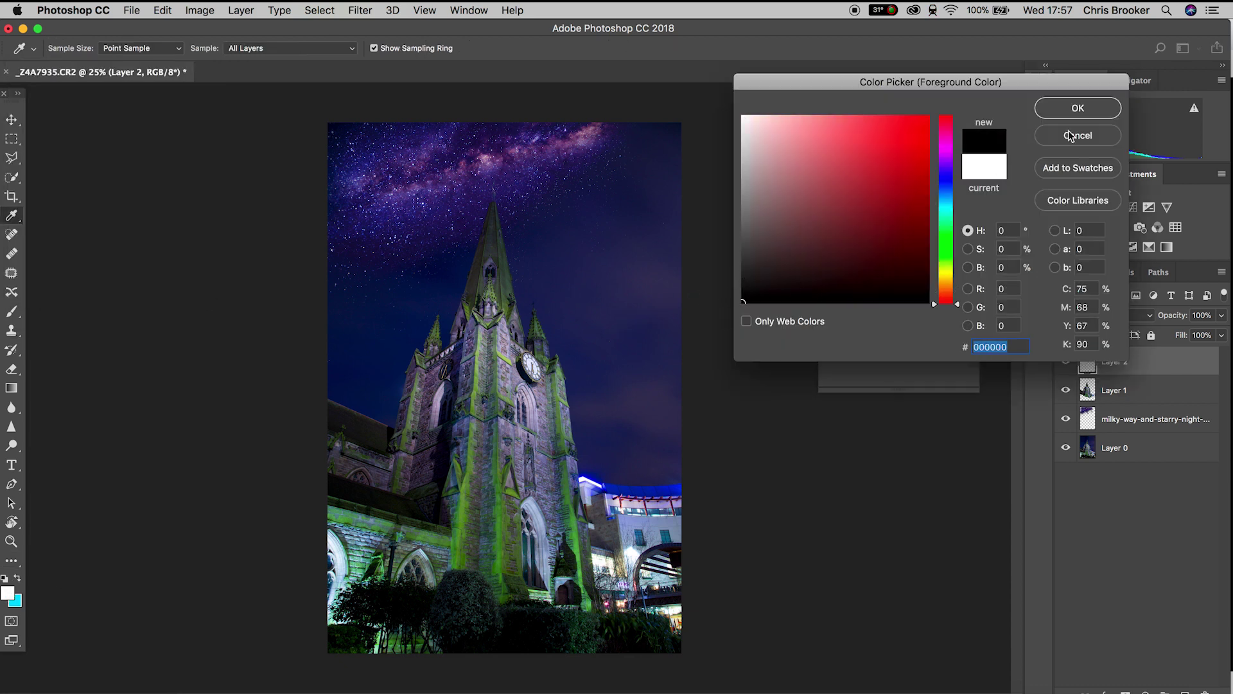
# Step: Paint soft black over the lower part of the church on Layer 2
pyautogui.press('Return')
pyautogui.moveTo(325, 550)
pyautogui.mouseDown()
pyautogui.moveTo(765, 594)
pyautogui.moveTo(454, 536)
pyautogui.moveTo(367, 474)
pyautogui.moveTo(688, 454)
pyautogui.moveTo(336, 421)
pyautogui.moveTo(347, 431)
pyautogui.mouseUp()
pyautogui.moveTo(519, 472)
pyautogui.mouseDown()
pyautogui.moveTo(537, 463)
pyautogui.moveTo(407, 463)
pyautogui.moveTo(537, 450)
pyautogui.moveTo(540, 439)
pyautogui.mouseUp()
pyautogui.moveTo(346, 435); pyautogui.dragTo(344, 433)
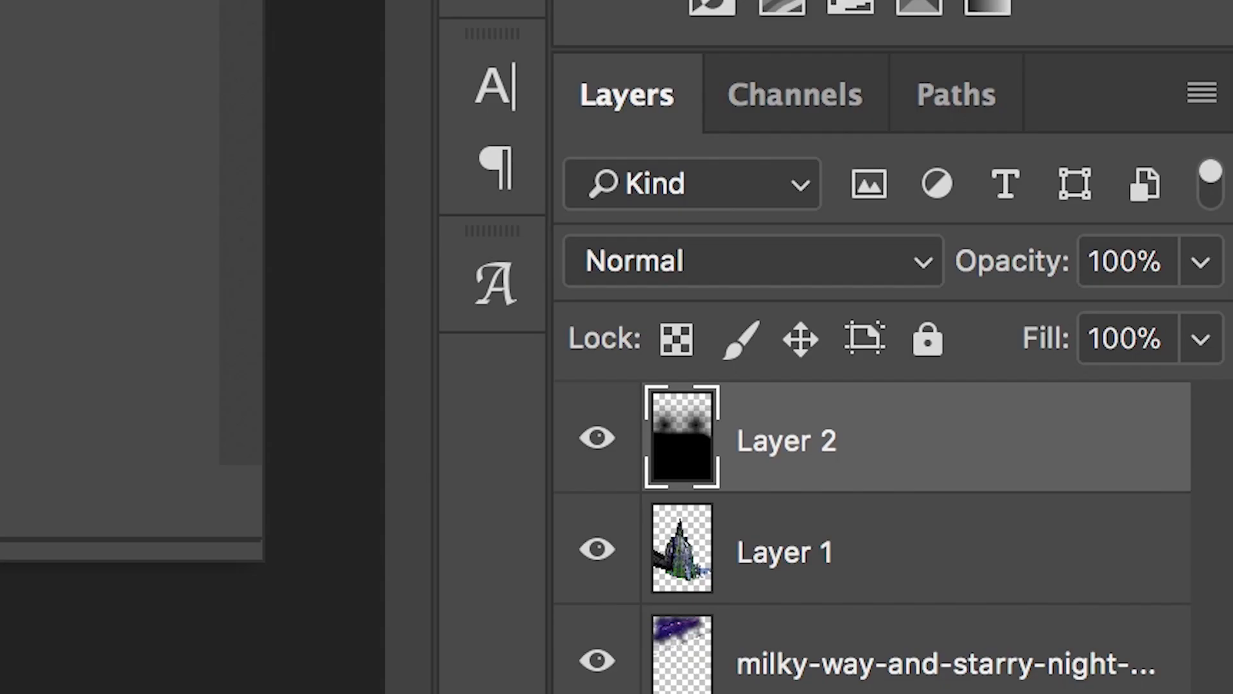
# Step: Lower Layer 2's opacity to about 22% for a subtle darkening
pyautogui.click(1201, 261)
pyautogui.click(990, 328)
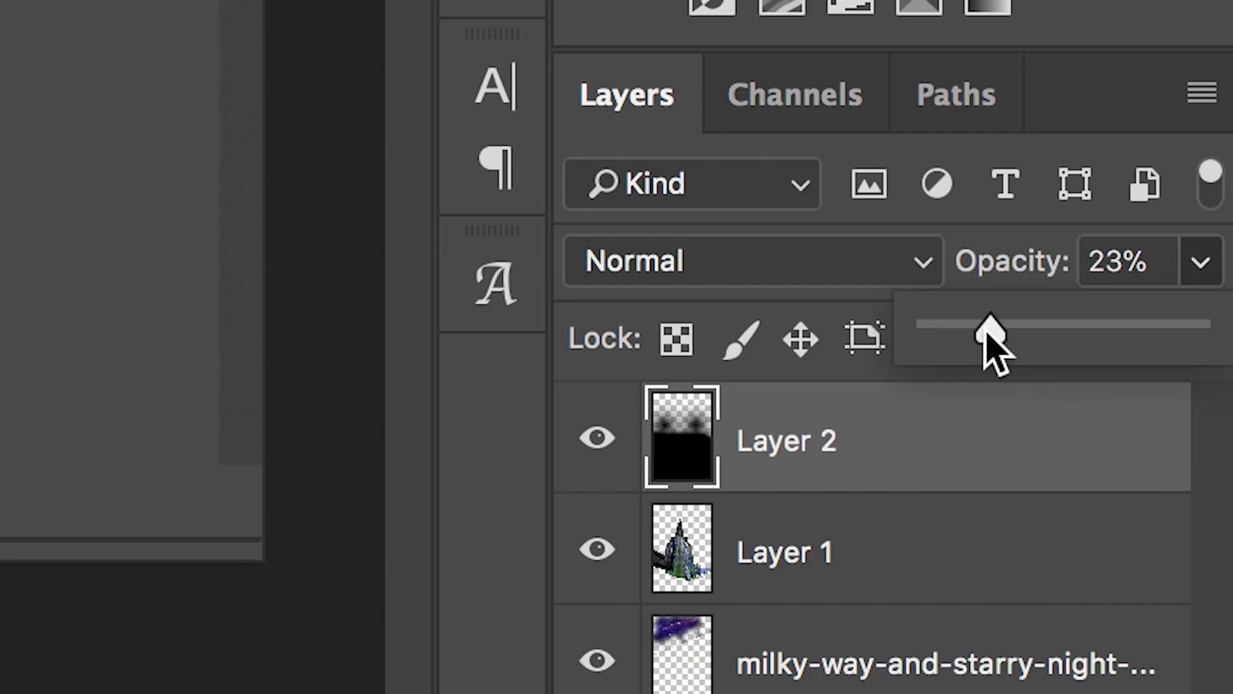
pyautogui.moveTo(1011, 333); pyautogui.dragTo(1030, 331)
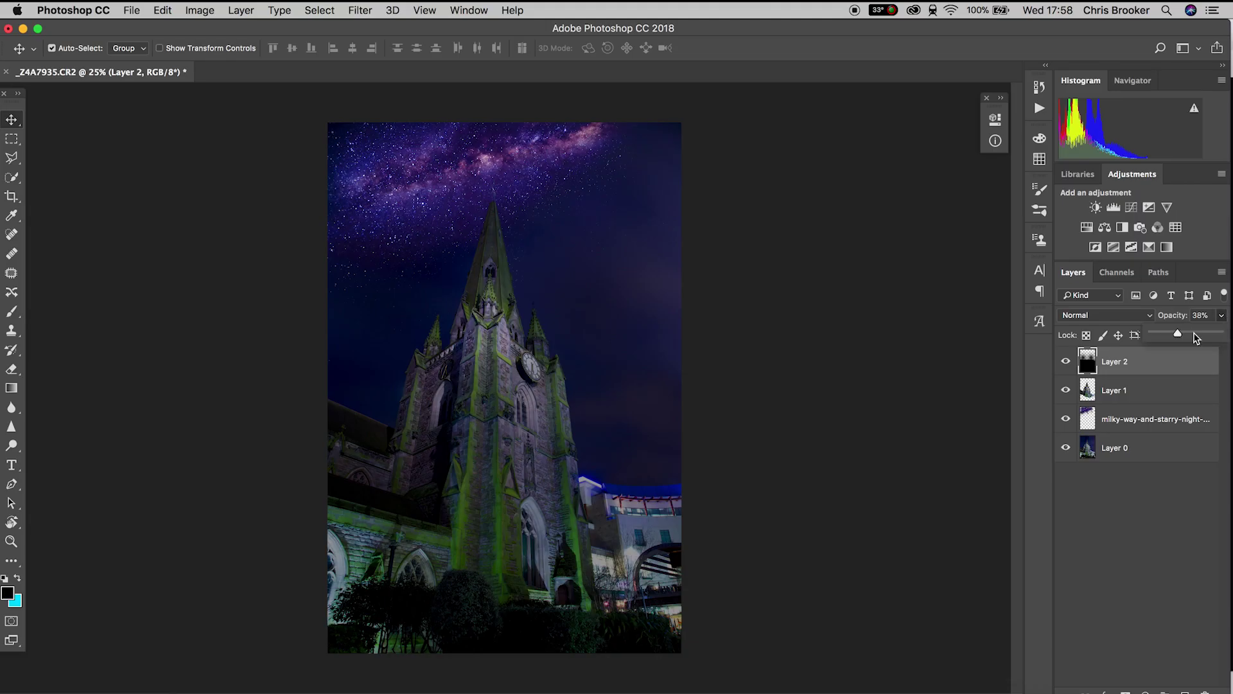
pyautogui.moveTo(1135, 336); pyautogui.dragTo(1169, 338)
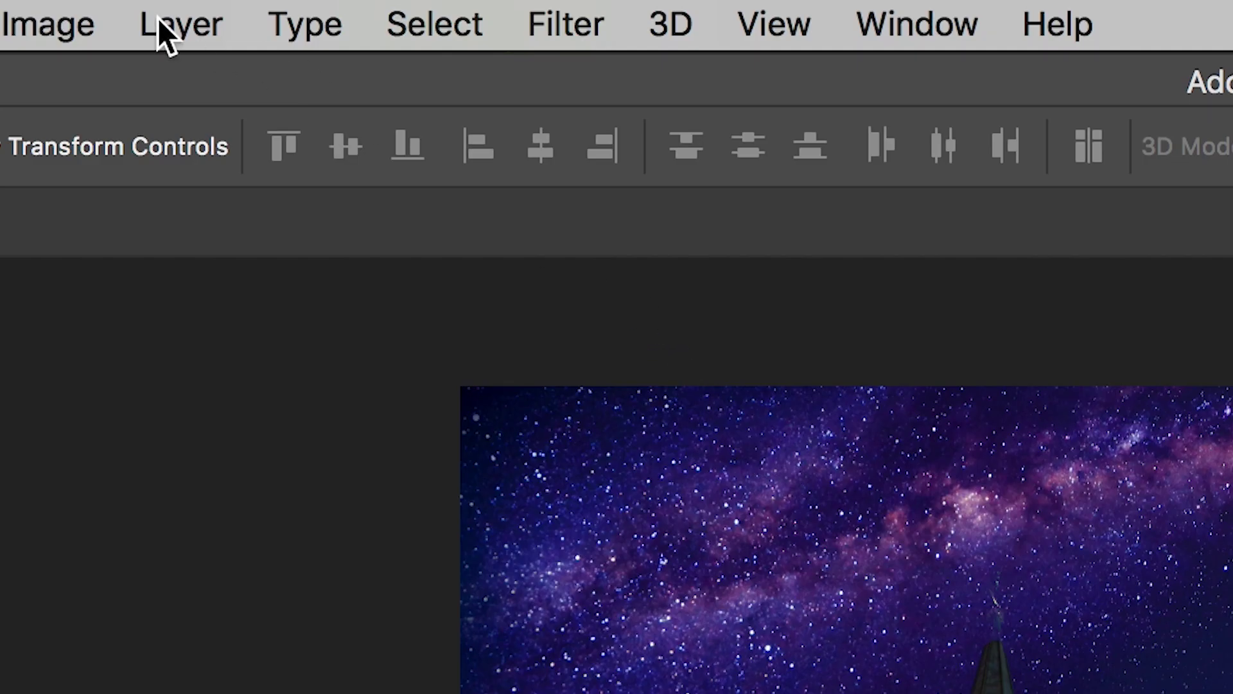
# Step: Add new empty layers, placing Layer 4 just above the Milky Way sky
pyautogui.click(235, 13)
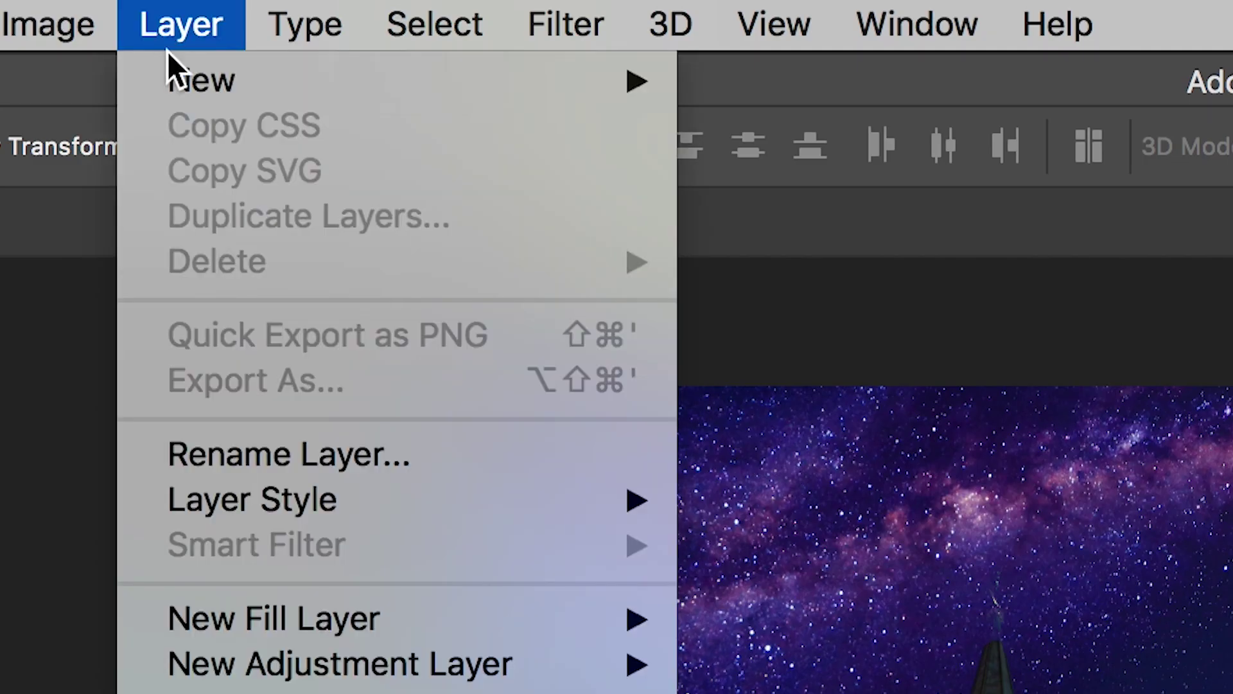
pyautogui.click(906, 93)
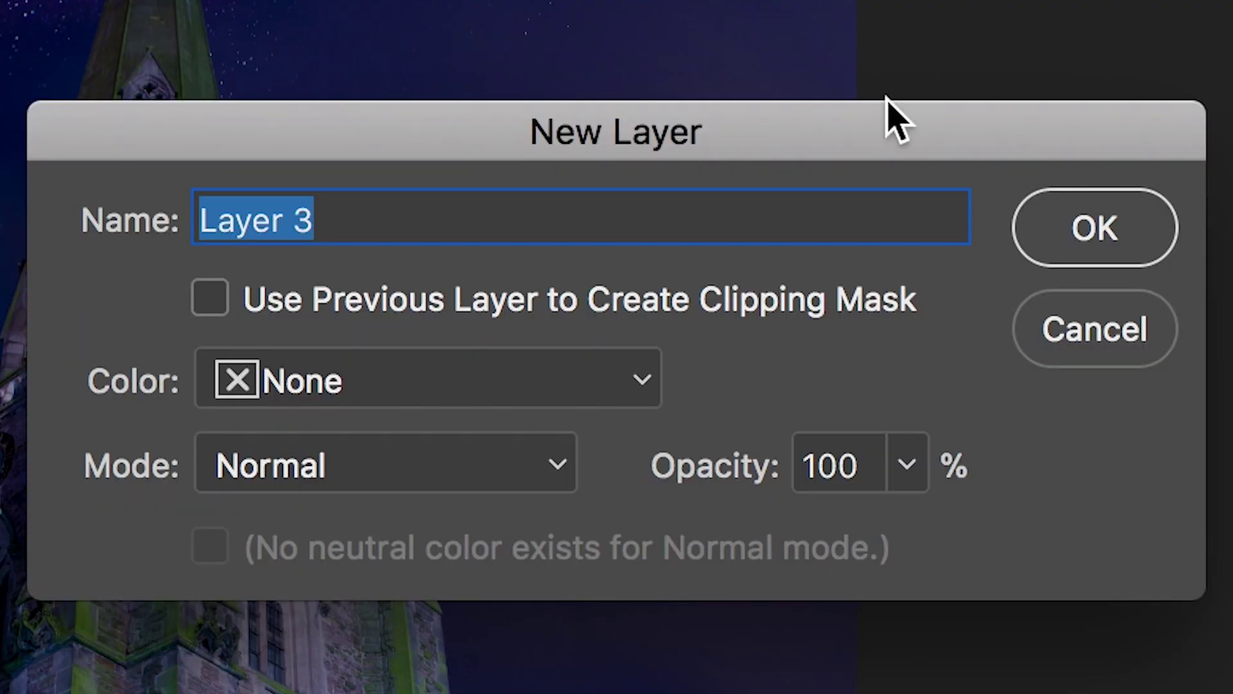
pyautogui.click(1095, 228)
pyautogui.click(12, 314)
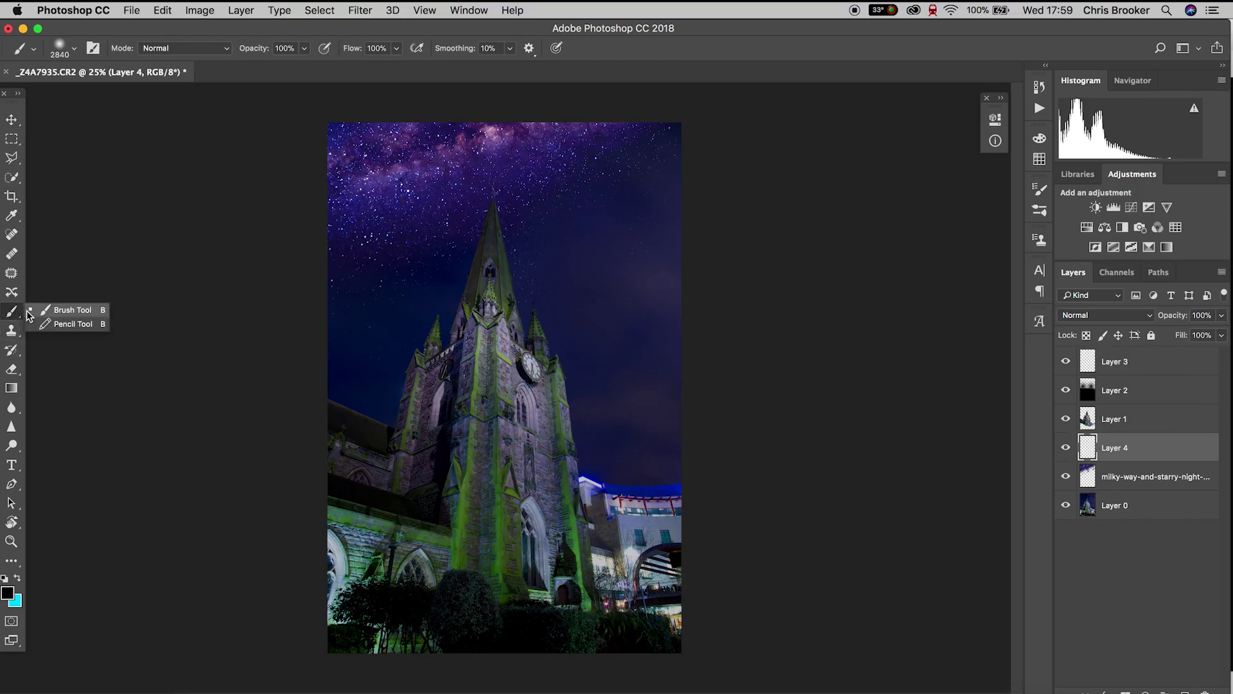
# Step: Set the brush to 12 px at 100% hardness with white as the foreground colour
pyautogui.click(71, 58)
pyautogui.click(87, 93)
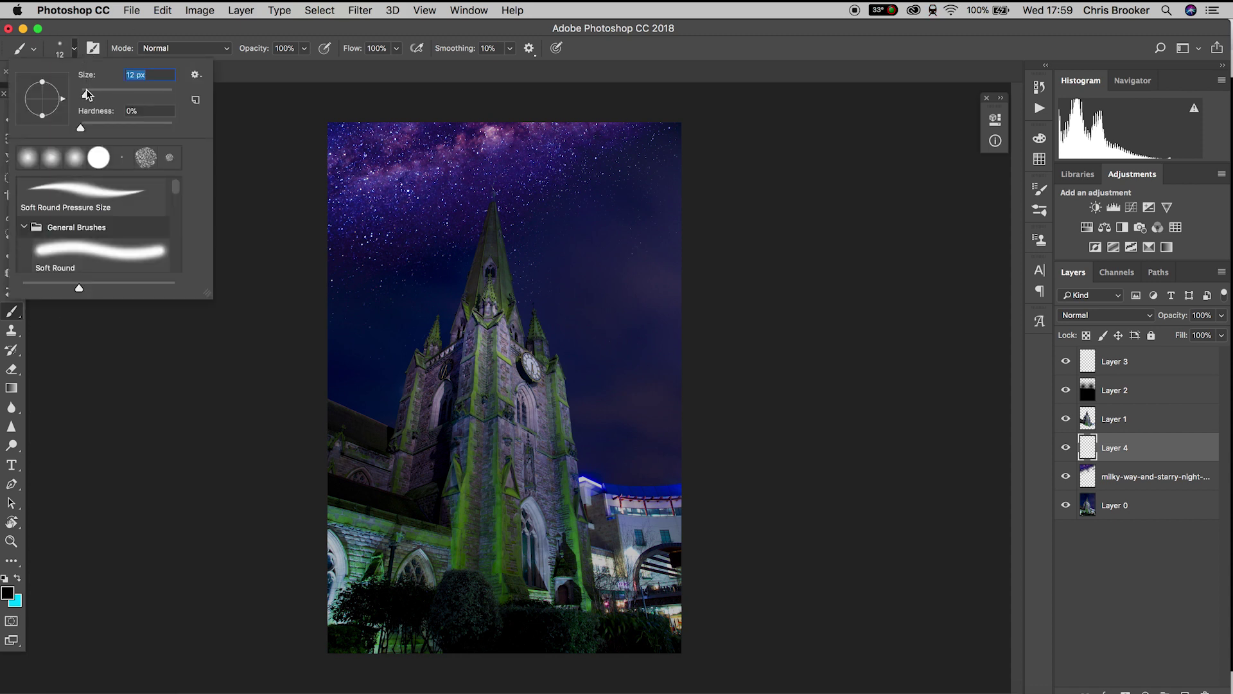
pyautogui.click(95, 126)
pyautogui.click(8, 592)
pyautogui.moveTo(790, 218); pyautogui.dragTo(699, 110)
pyautogui.click(1079, 105)
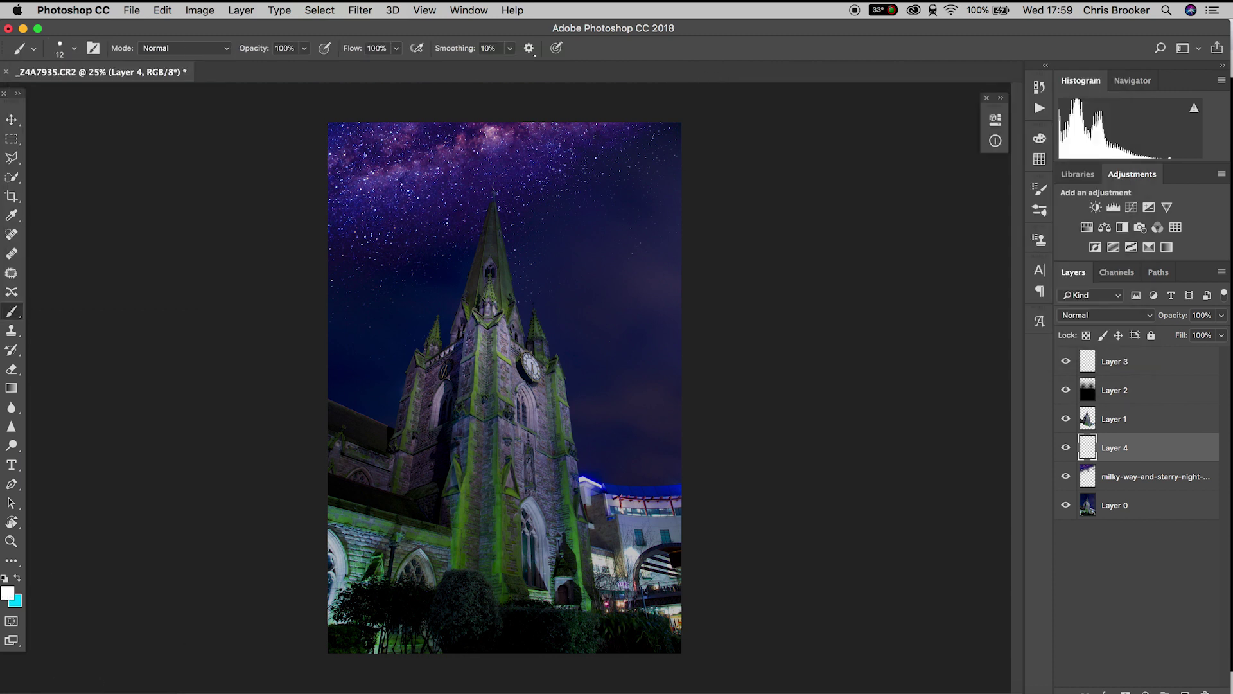
pyautogui.press('super+1')
pyautogui.scroll(5, 506, 387)
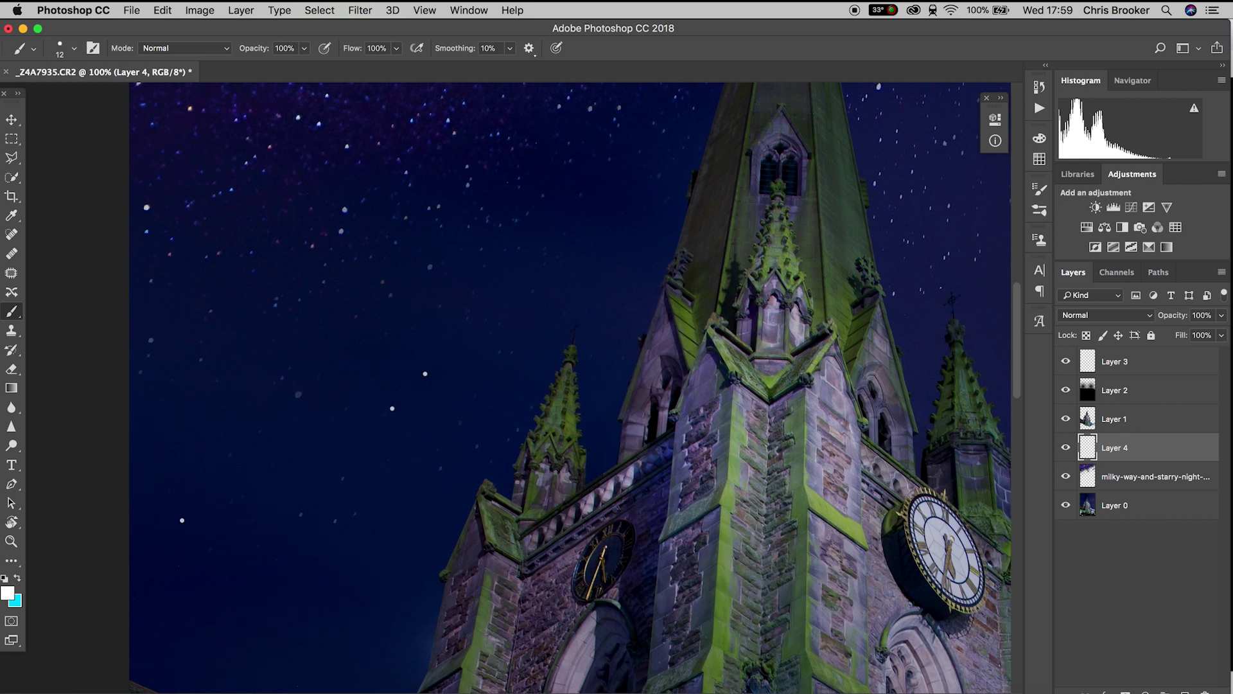
pyautogui.scroll(-5, 571, 388)
# Step: Dab tiny white stars into the sky around the spire, shrinking the brush between dabs
pyautogui.click(59, 48)
pyautogui.press('Return')
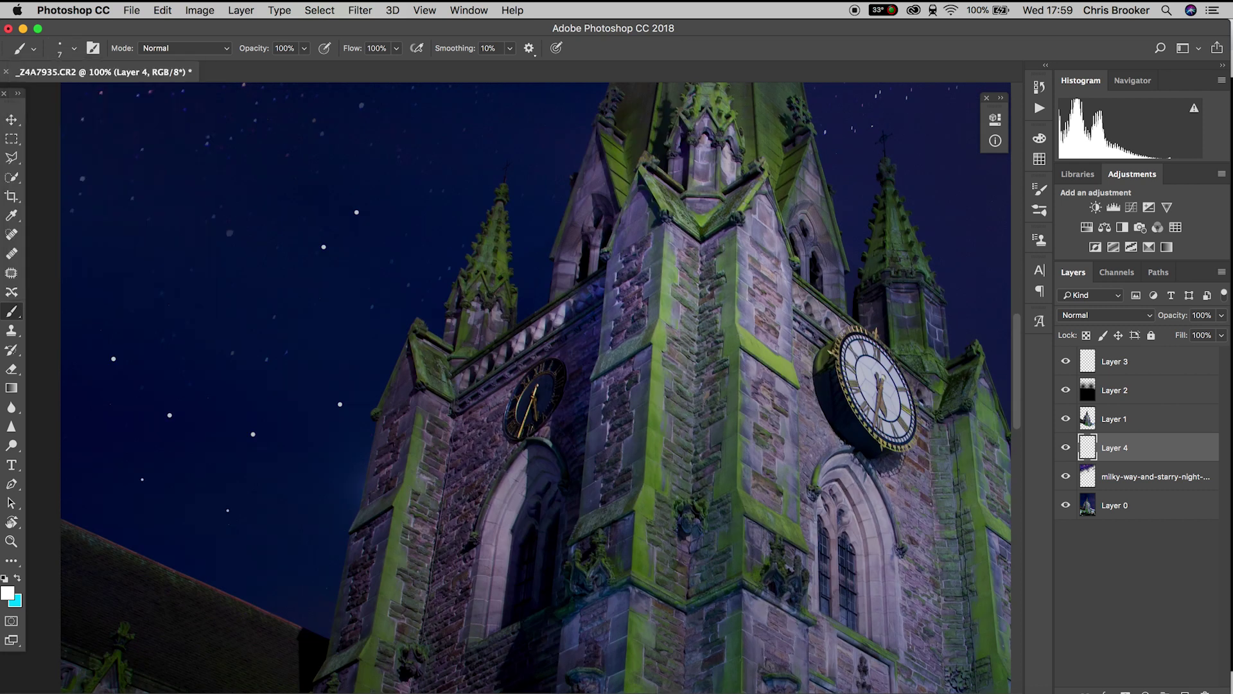
pyautogui.hscroll(5, 505, 386)
pyautogui.click(60, 49)
pyautogui.press('Return')
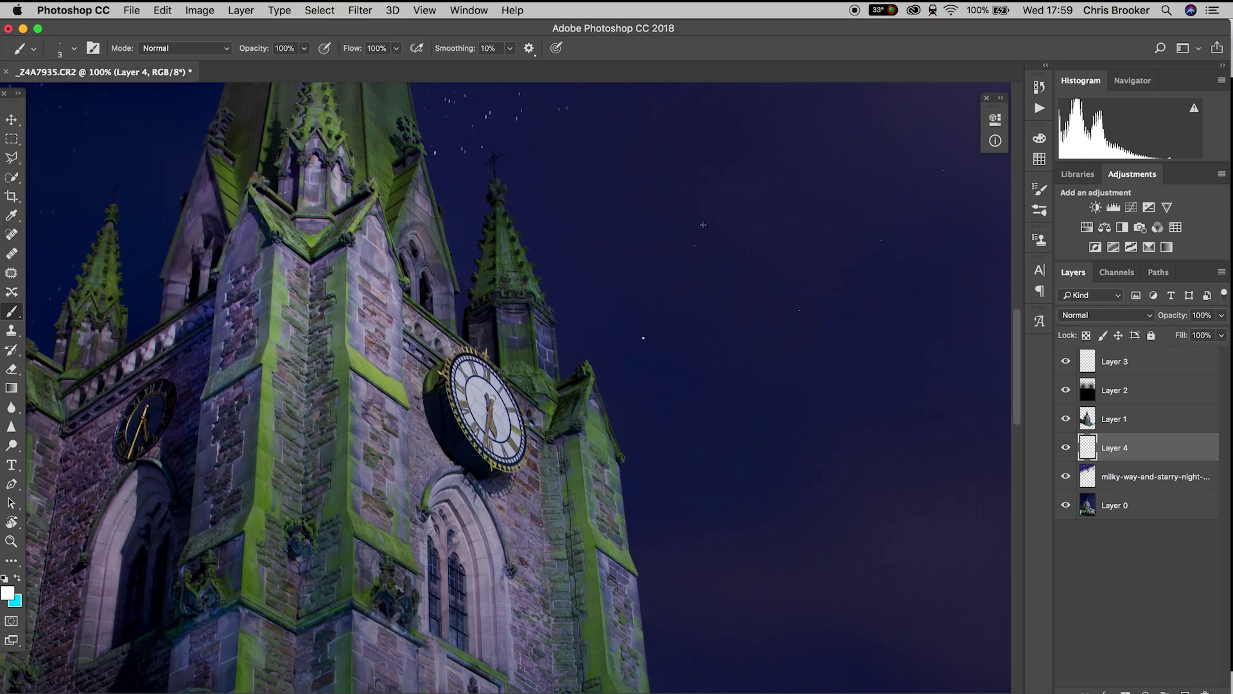
pyautogui.scroll(-5, 757, 484)
pyautogui.hscroll(5, 747, 385)
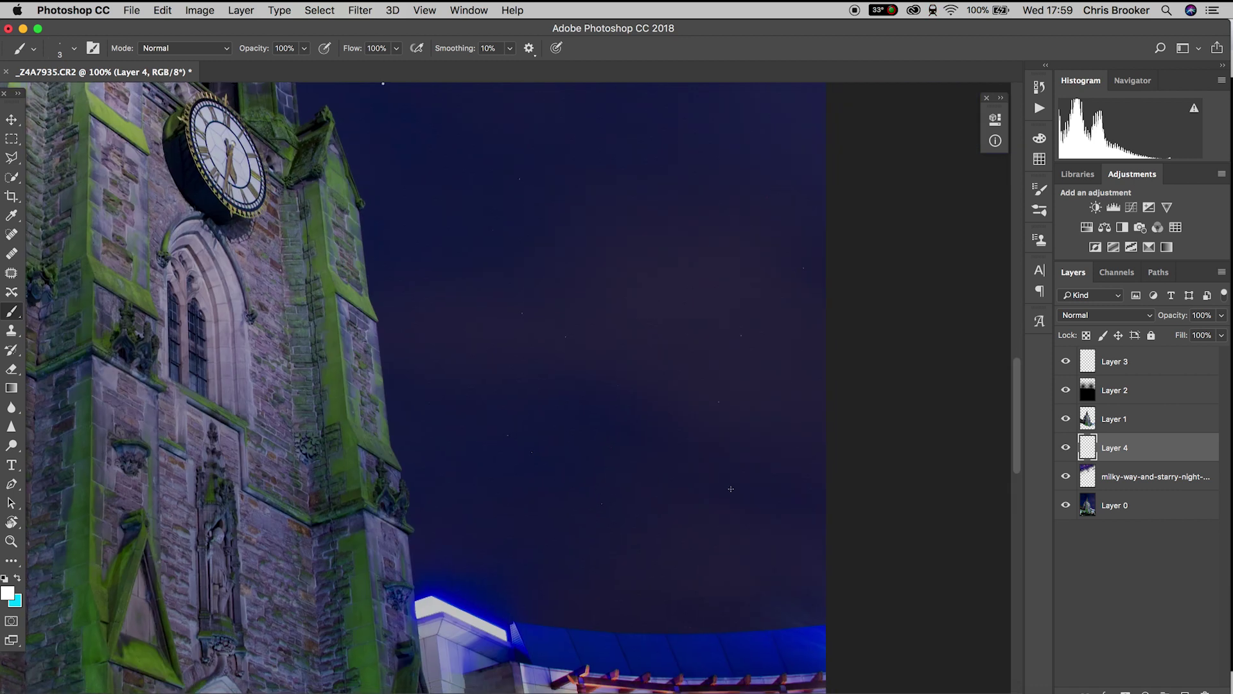
pyautogui.scroll(5, 444, 407)
pyautogui.scroll(3, 409, 243)
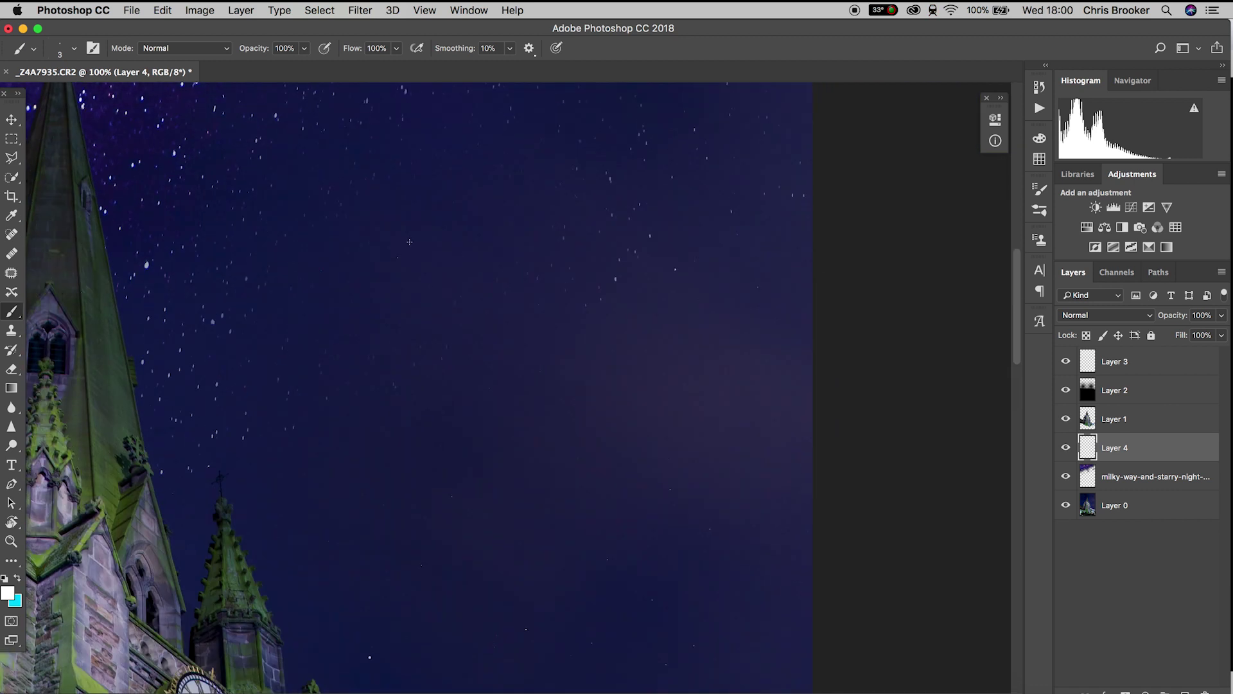
pyautogui.hotkey('ctrl', '-')
pyautogui.hotkey('ctrl', '-')
pyautogui.hotkey('ctrl', '-')
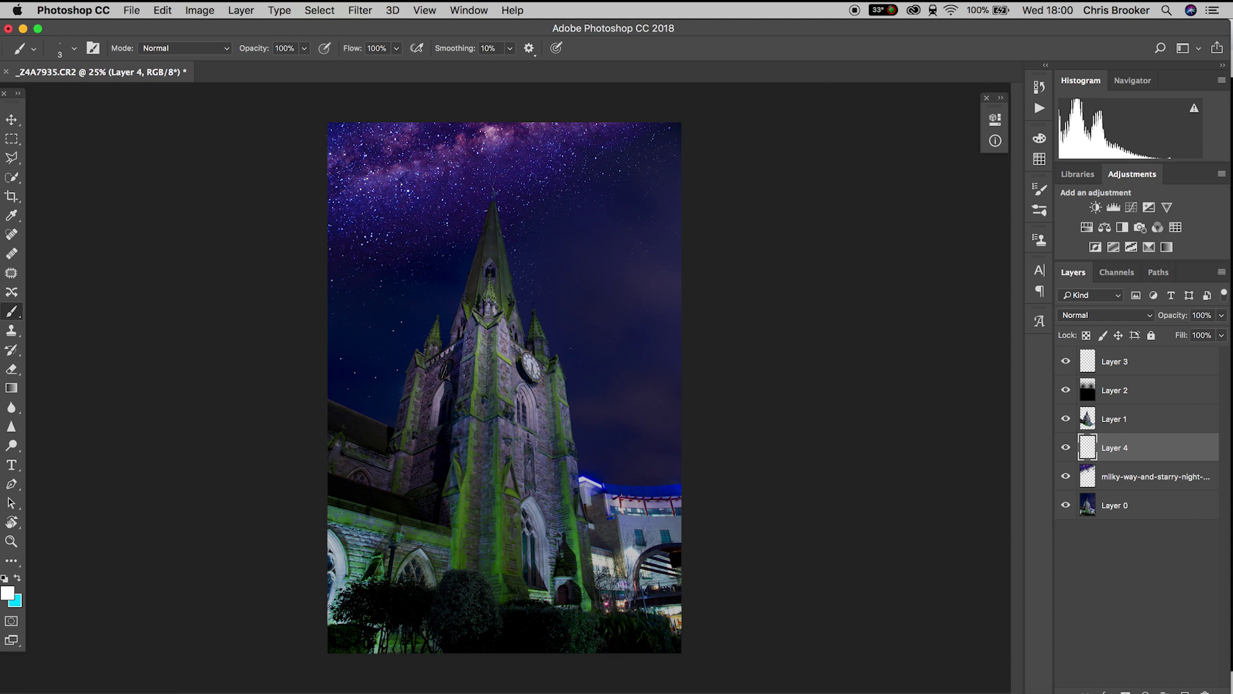
# Step: Drag Layer 4's Opacity slider down to 28%
pyautogui.click(1221, 316)
pyautogui.moveTo(1223, 332); pyautogui.dragTo(1173, 337)
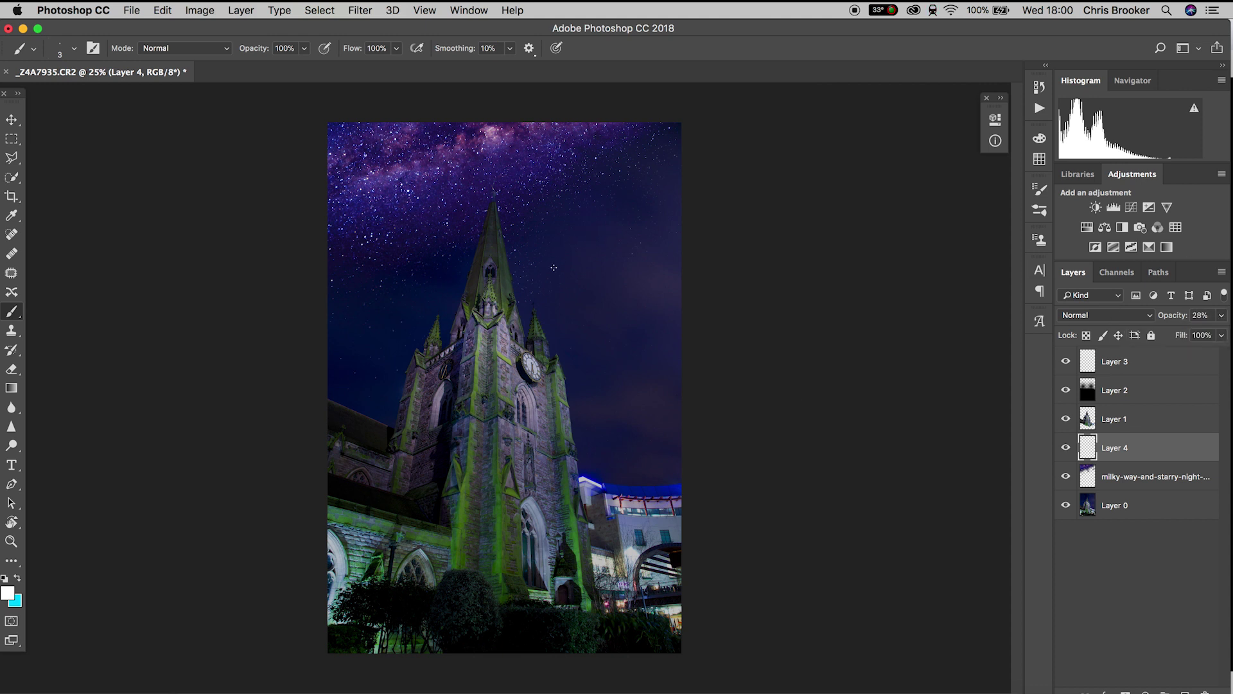